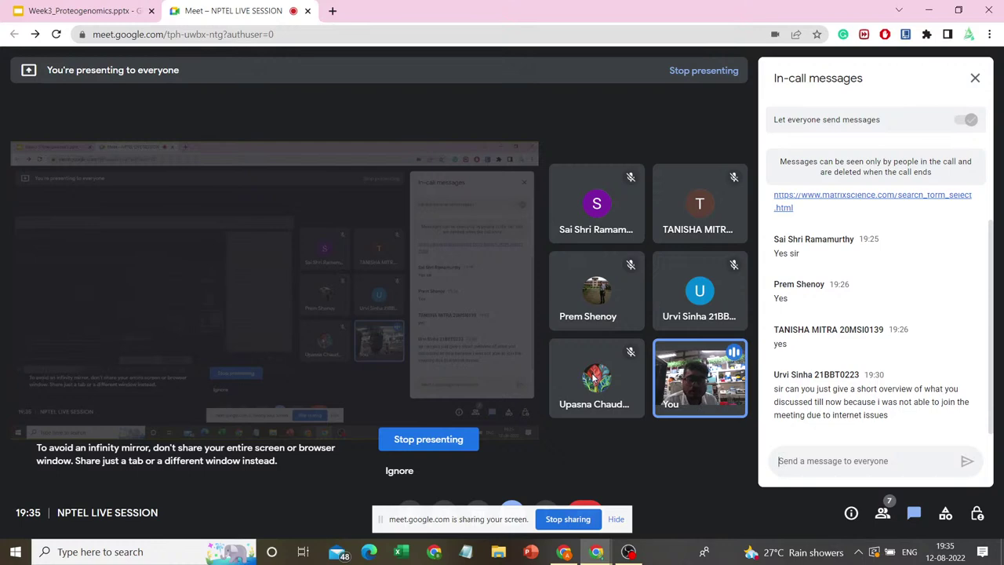
- Switch to the Mascot MS/MS Ions Search form and add Carbamidomethyl (C) as a fixed modification
click(927, 11)
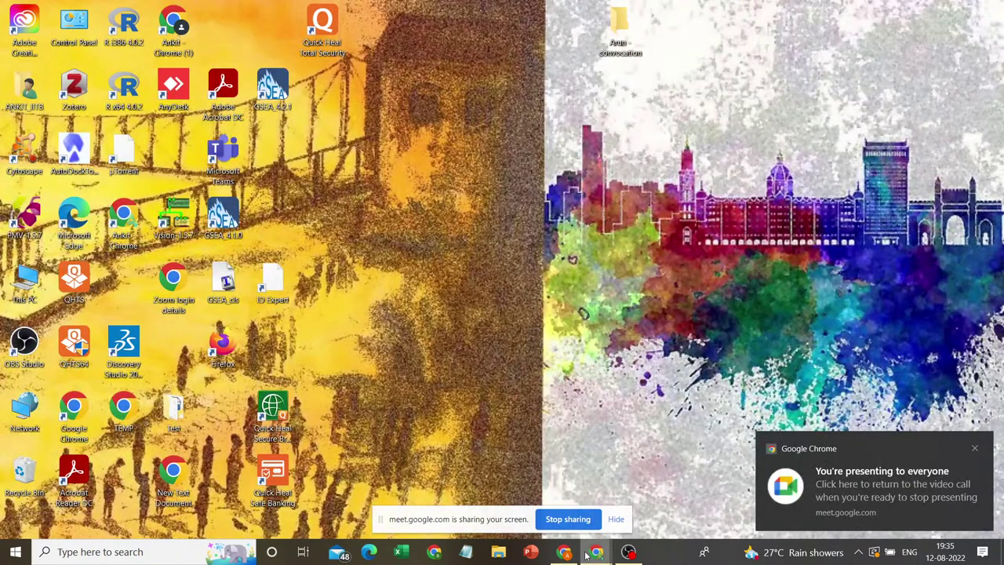
mouse_move(596, 552)
click(494, 498)
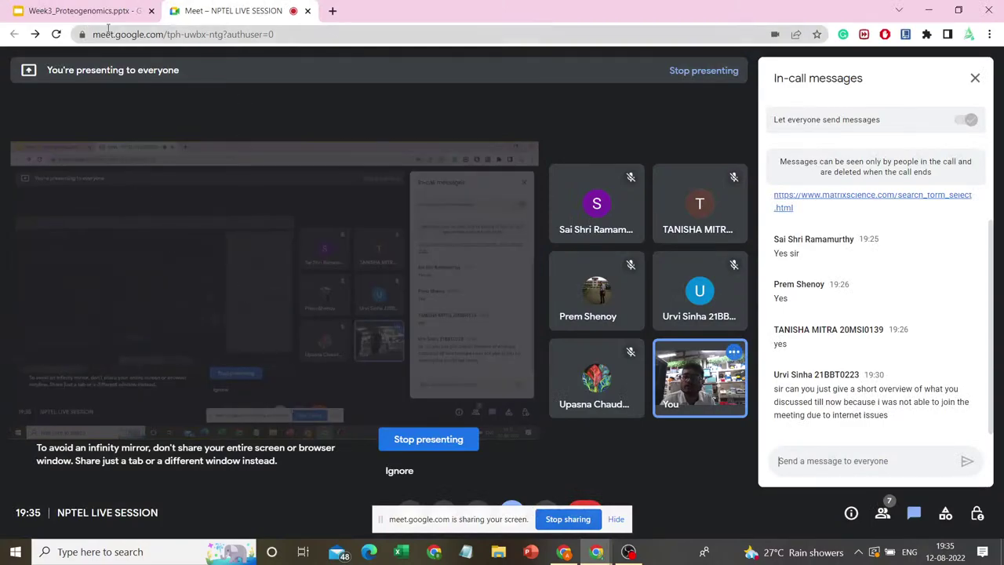
click(563, 551)
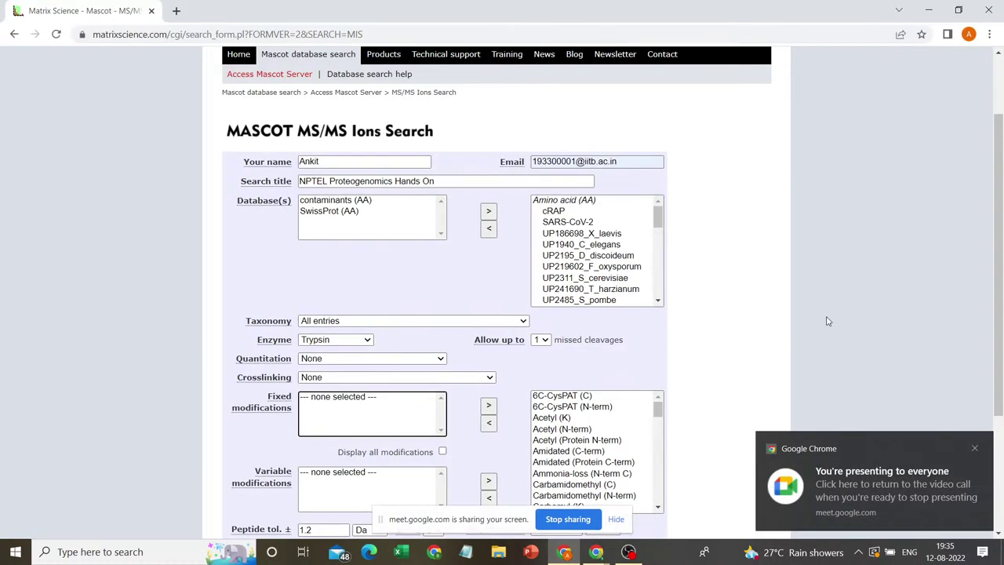
drag(1001, 262, 1001, 325)
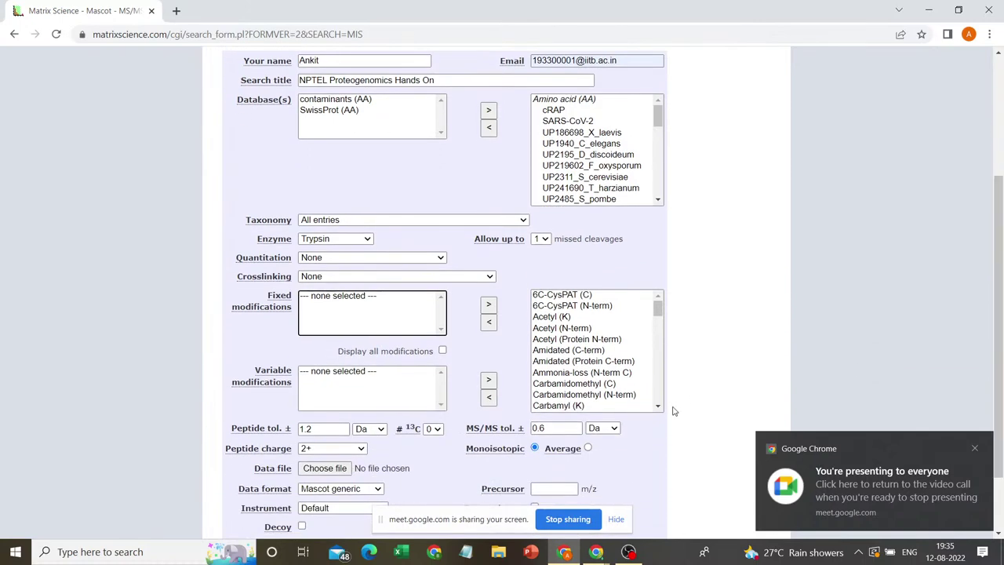
click(590, 384)
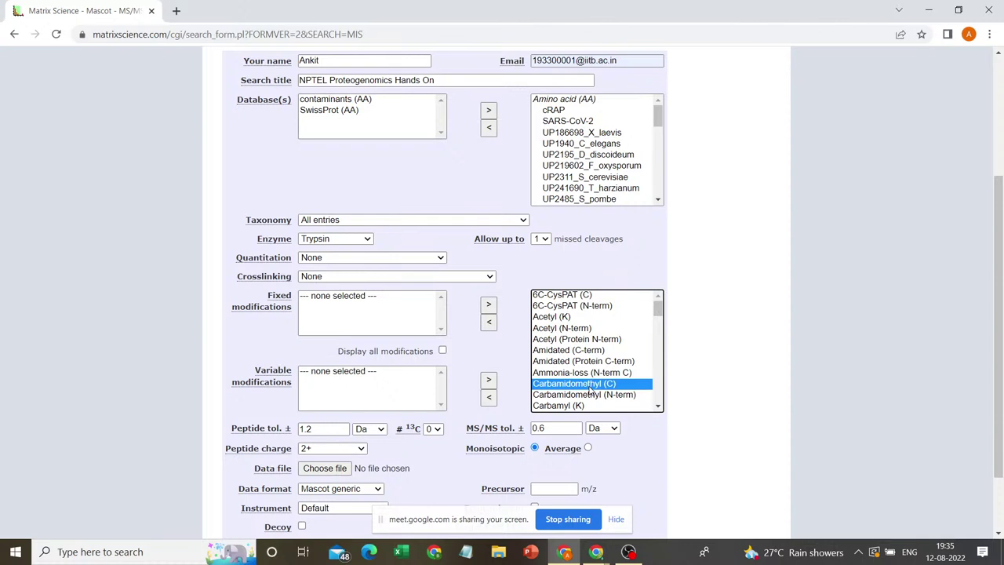
click(488, 322)
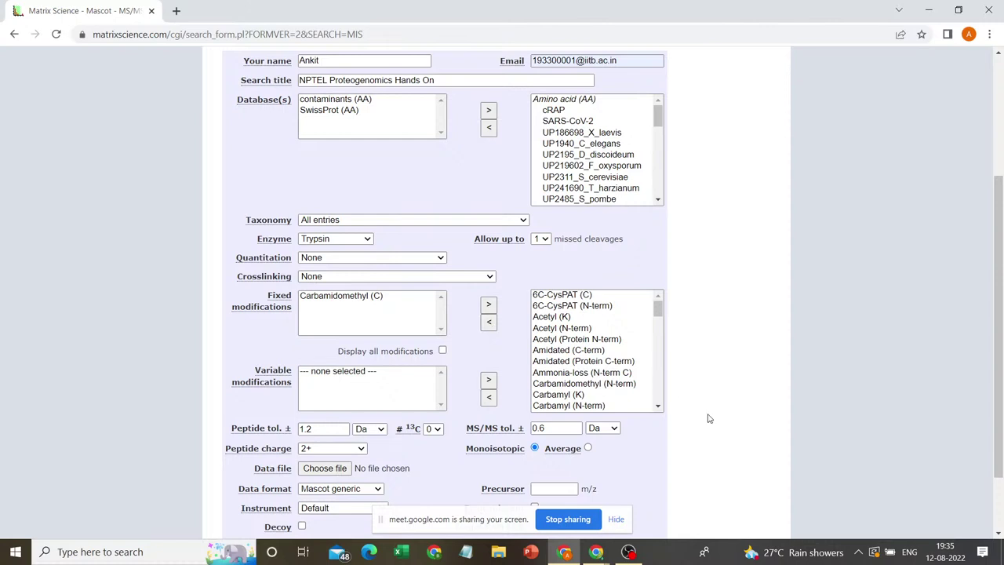
- Find Oxidation (M) among the available modifications and add it as a variable modification
click(658, 407)
click(659, 408)
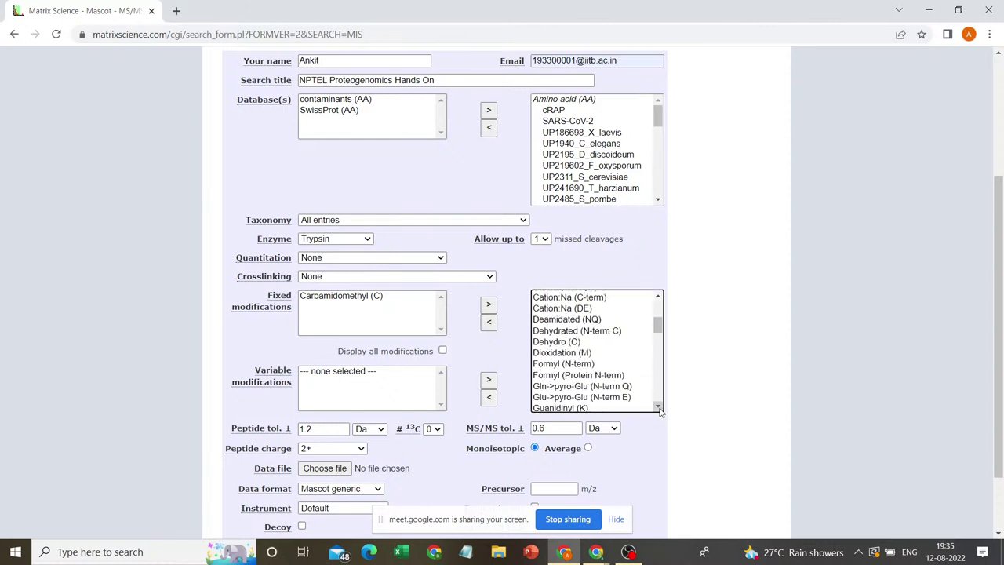
click(658, 408)
click(659, 408)
click(659, 408)
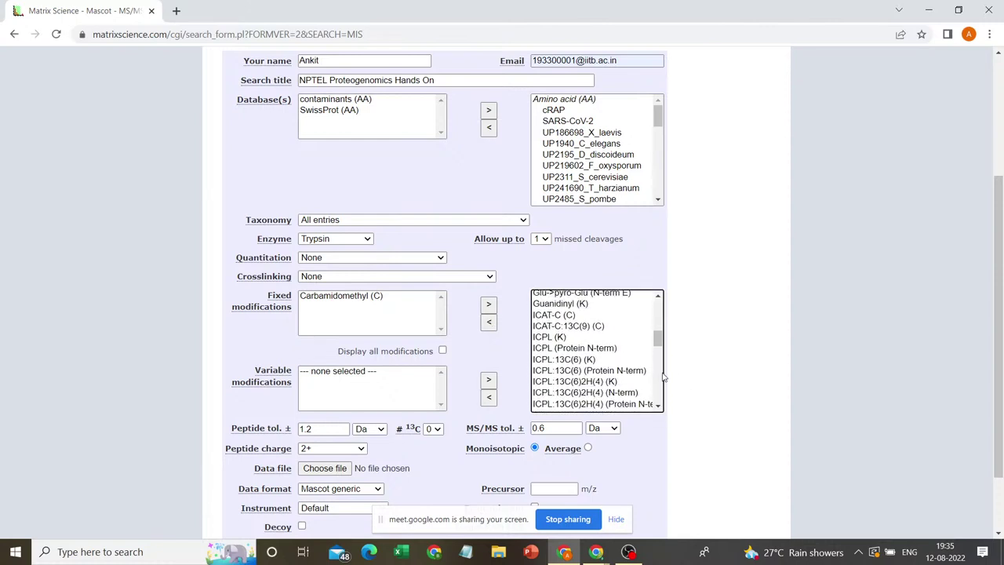
click(659, 408)
click(659, 408)
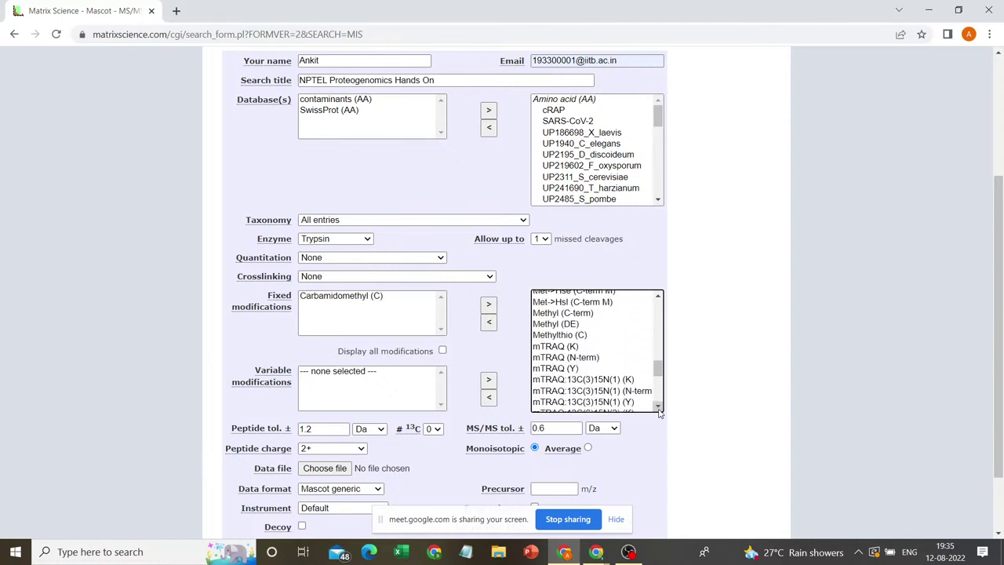
drag(658, 370, 656, 382)
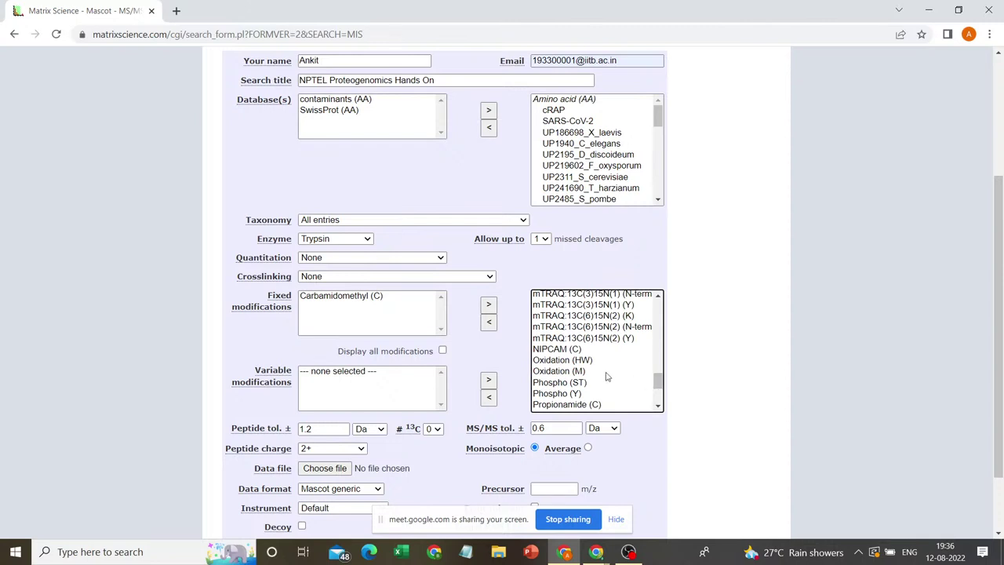
click(581, 371)
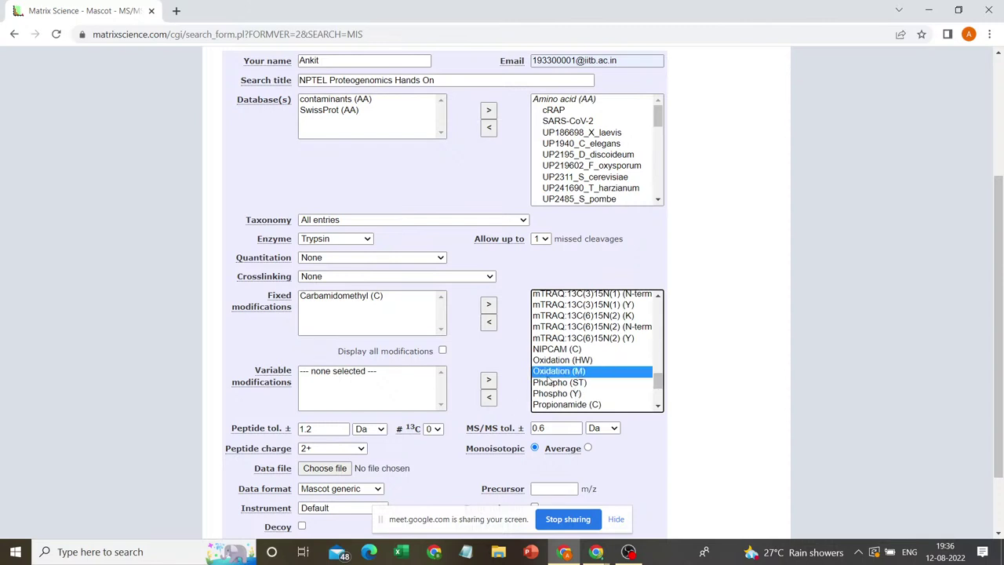
click(485, 397)
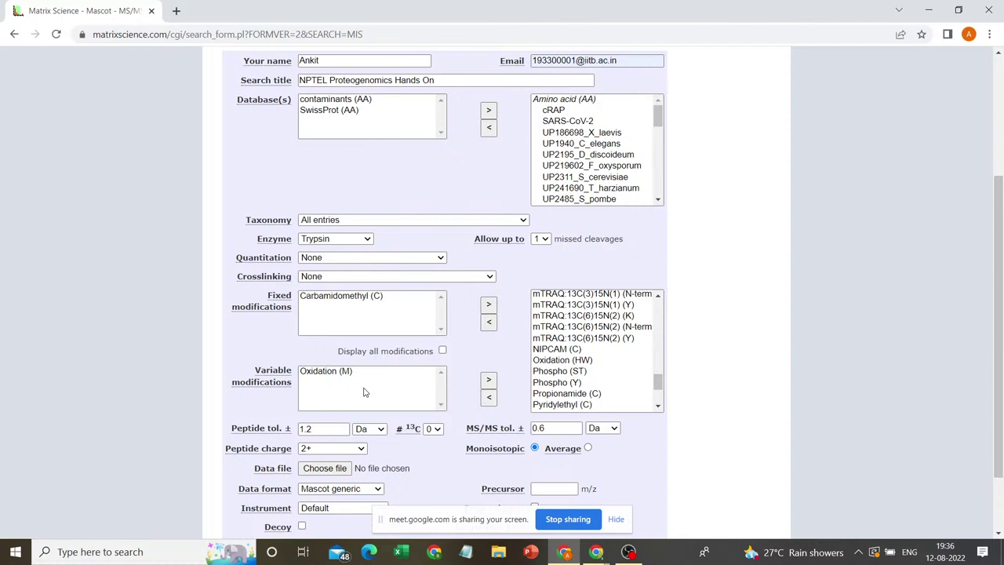
- Set the peptide charge to 1+, 2+ and 3+
click(331, 448)
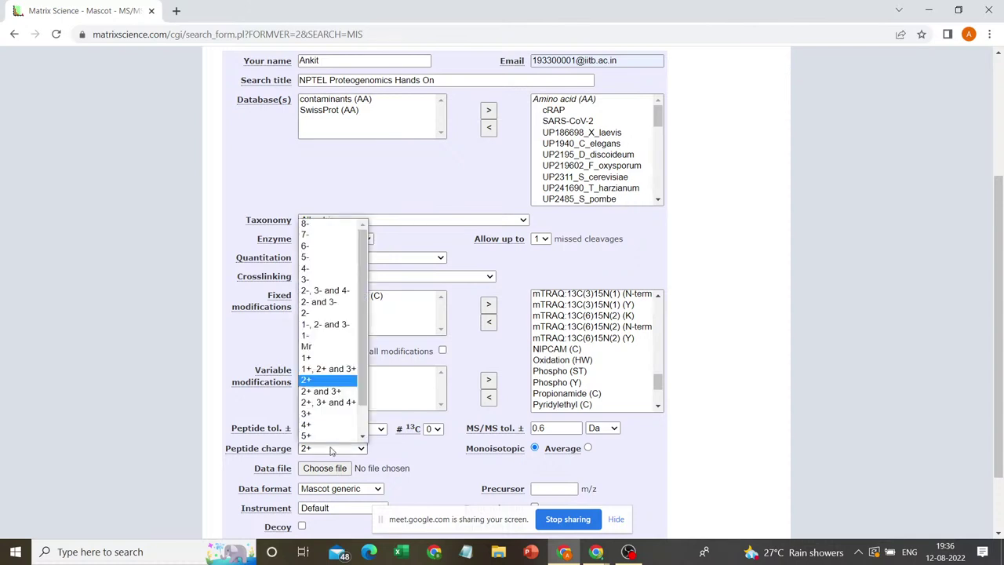
click(331, 373)
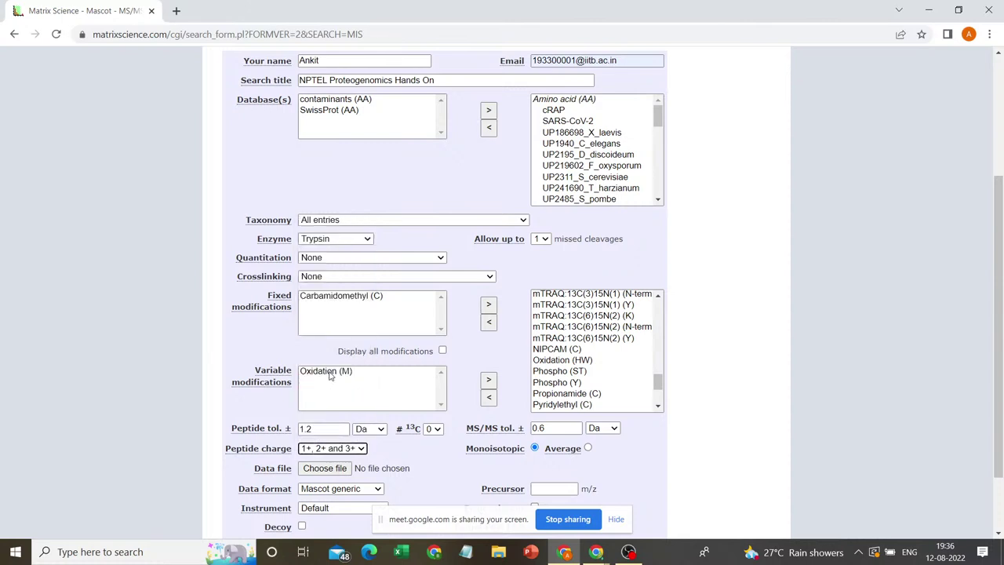
click(418, 467)
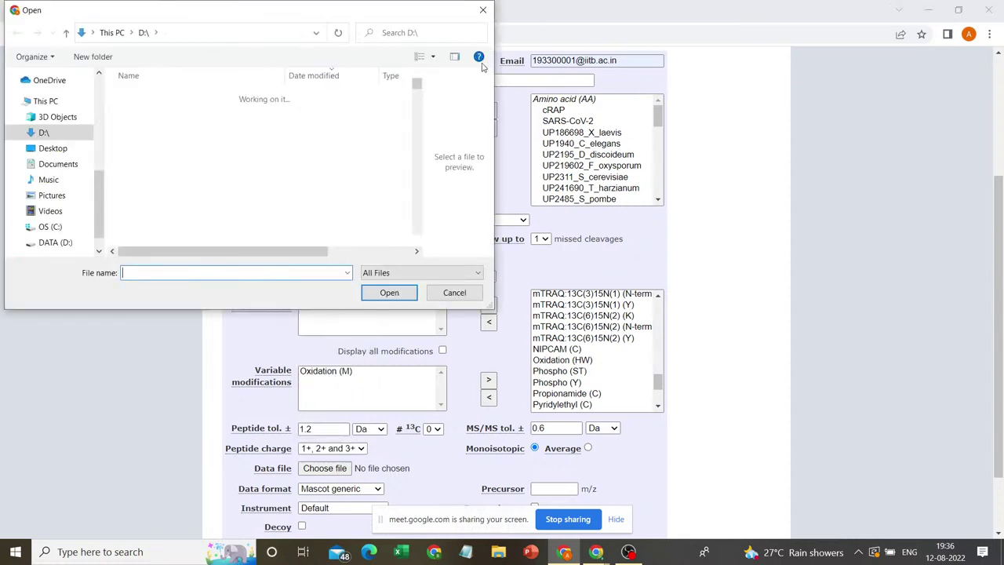
click(483, 11)
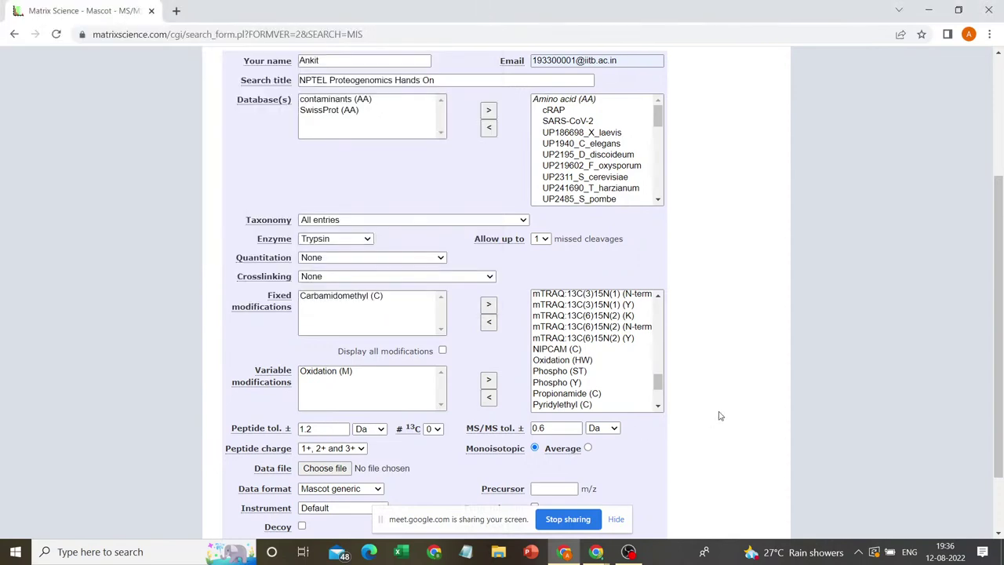
- Start choosing the search's data file and browse to the DATA (D:) drive
scroll(961, 345, down, 3)
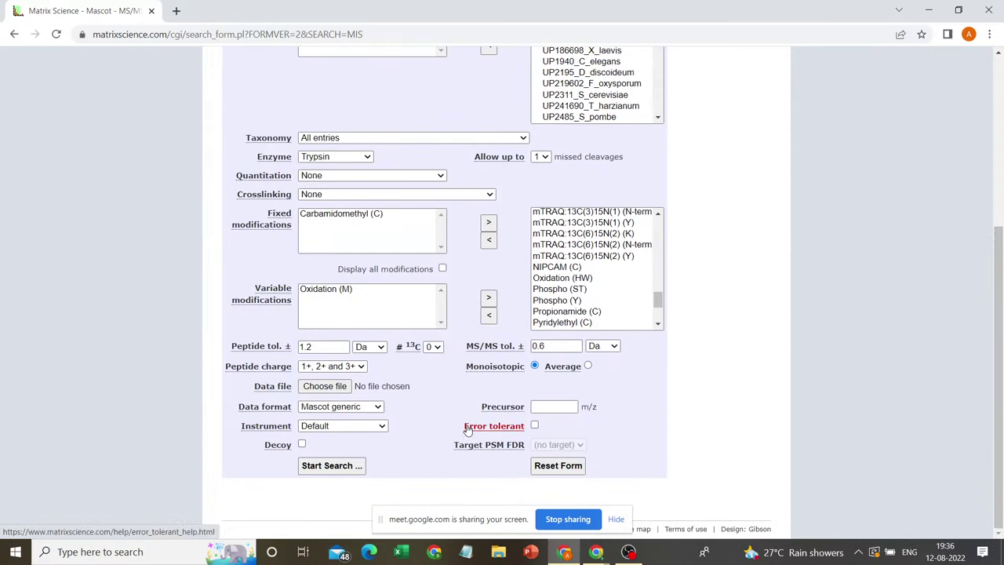
click(326, 386)
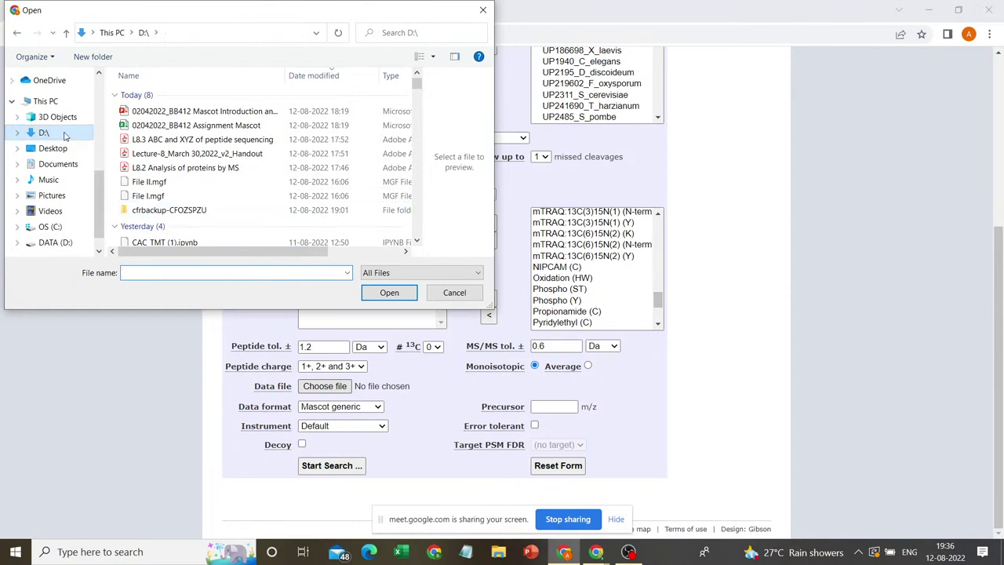
click(72, 244)
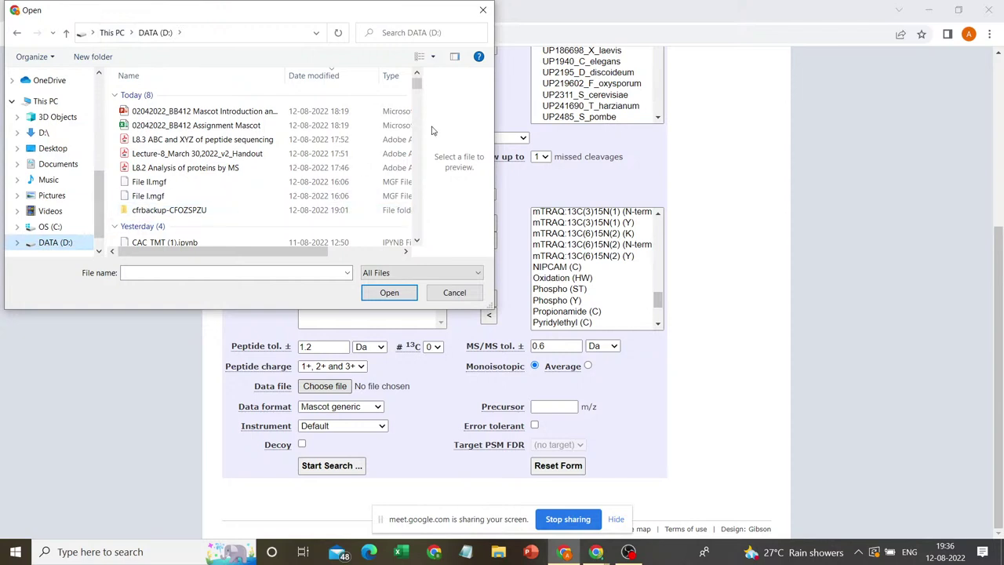
scroll(419, 118, down, 5)
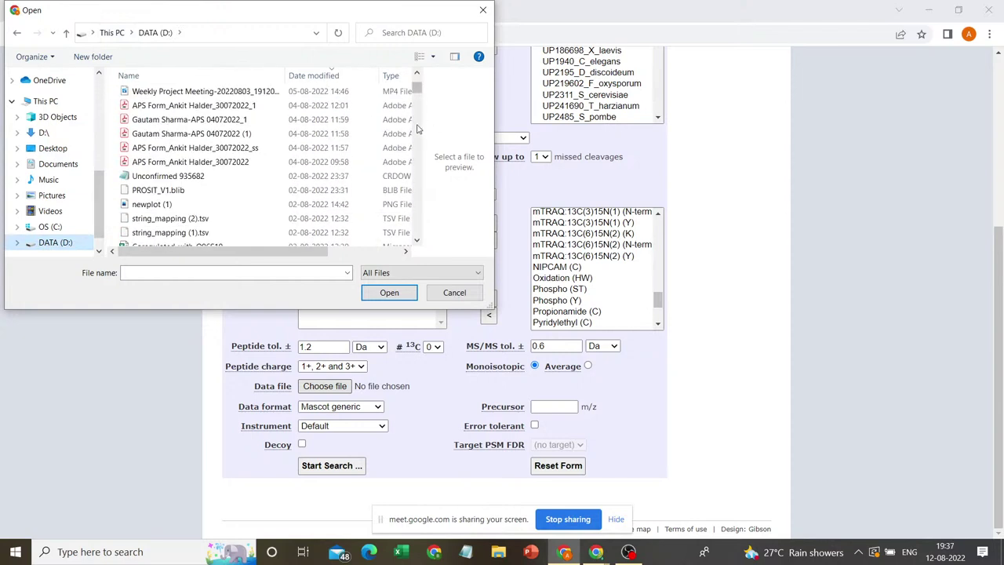
scroll(419, 90, up, 5)
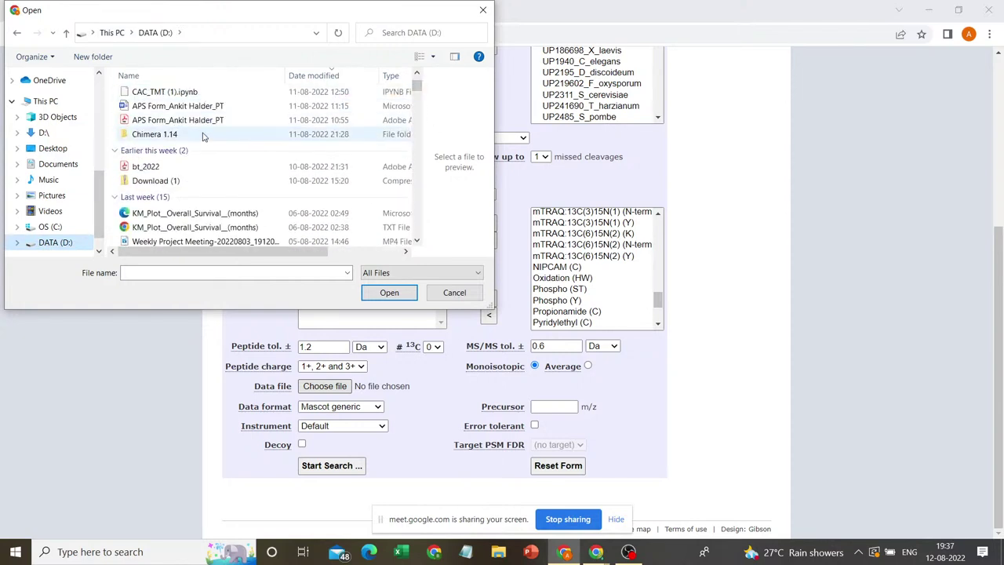
click(99, 250)
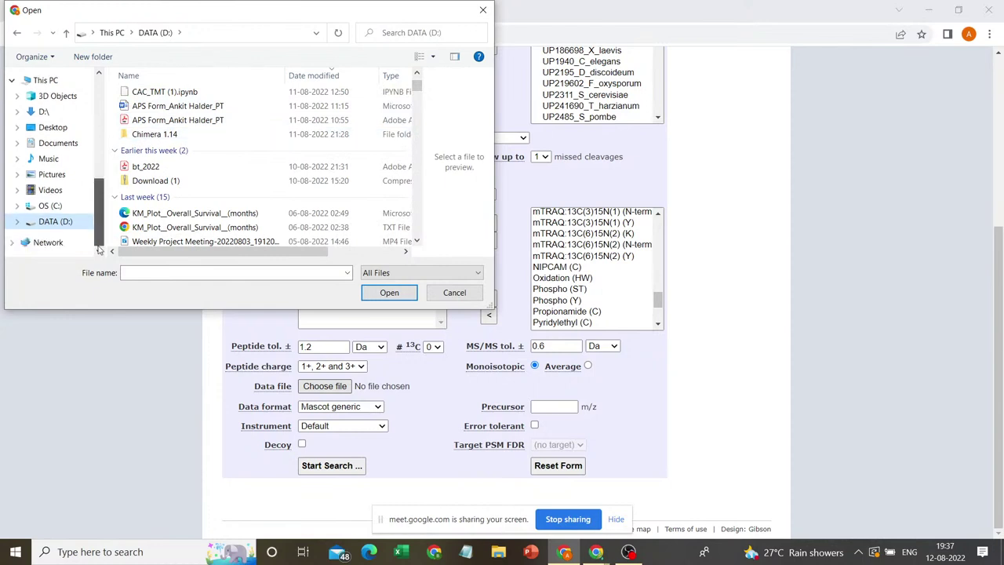
click(68, 224)
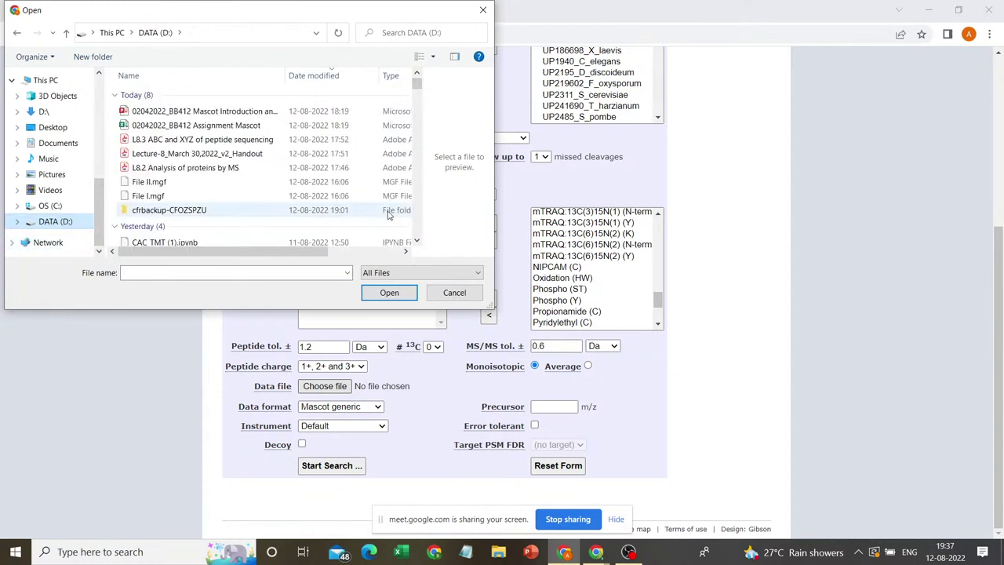
- Look for the data file on DATA (D:), checking inside the Jalview folder and returning to the drive
scroll(407, 218, down, 10)
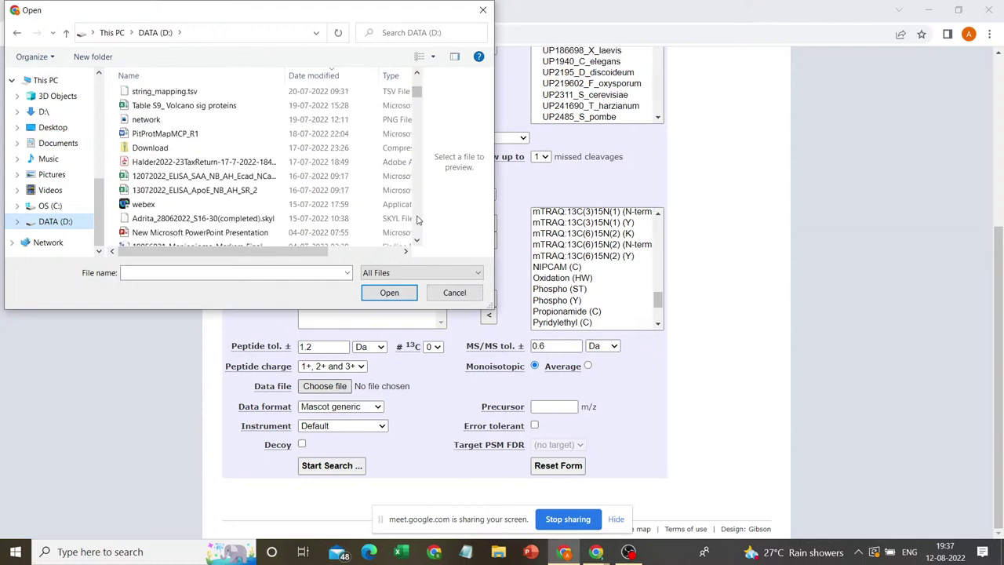
scroll(417, 219, down, 8)
scroll(417, 94, up, 1)
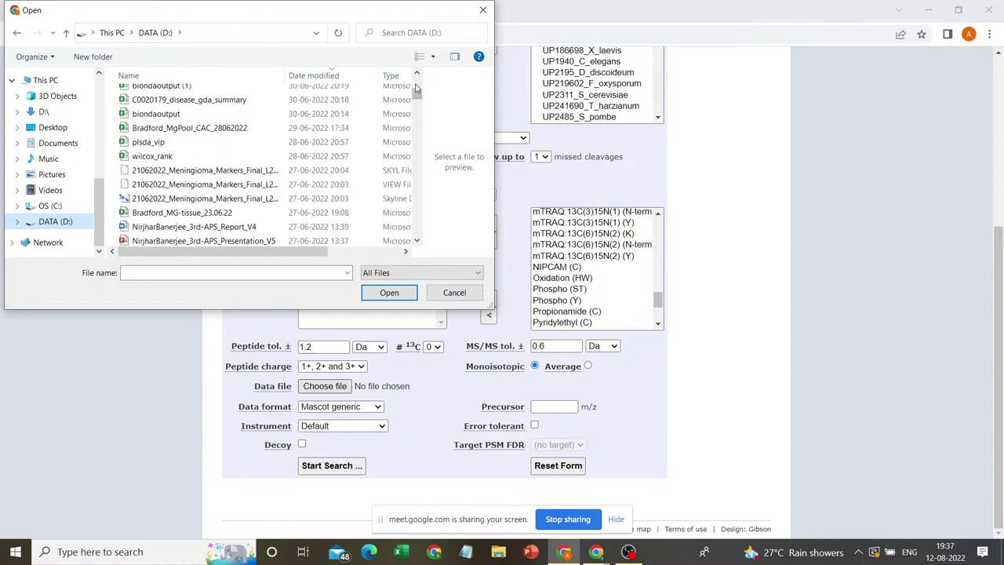
scroll(415, 88, up, 10)
double_click(192, 138)
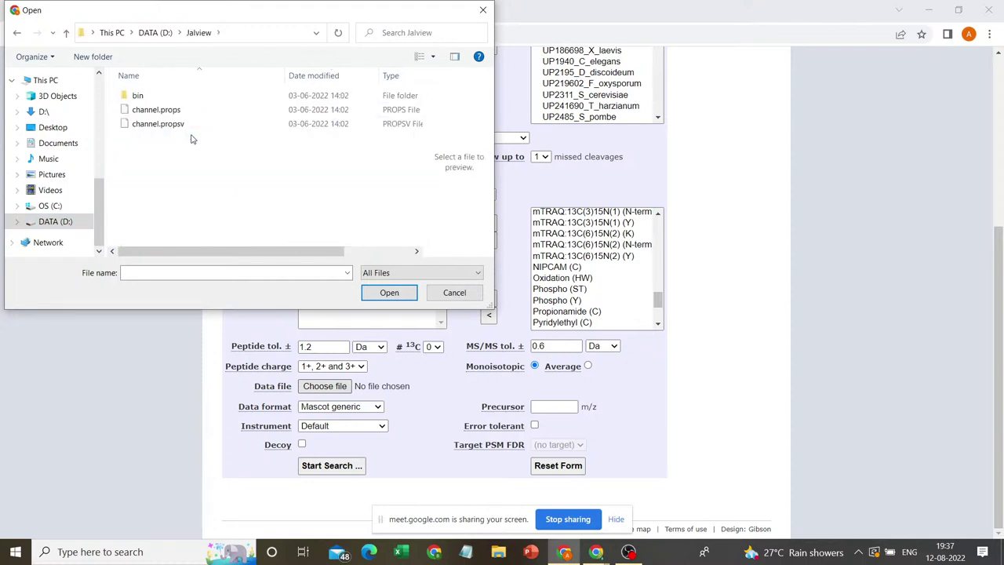
click(155, 34)
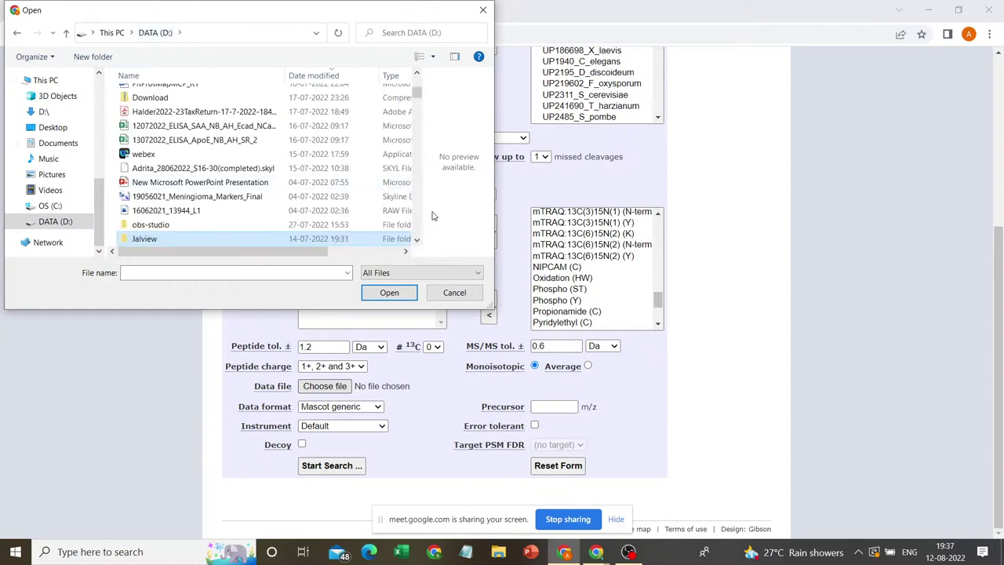
- Search the file list of DATA (D:) through to its oldest folders for the data file's location
scroll(417, 223, down, 10)
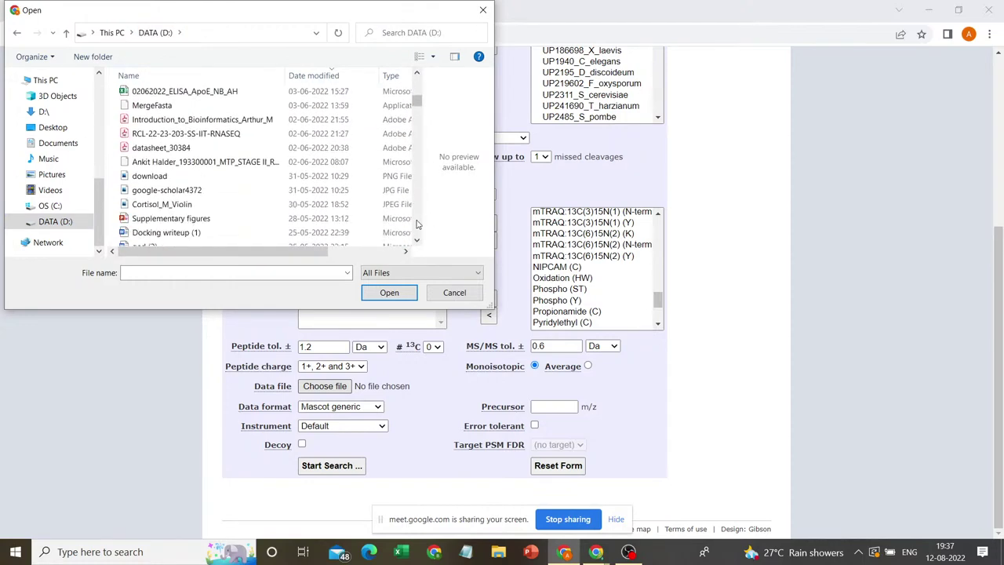
scroll(417, 225, down, 15)
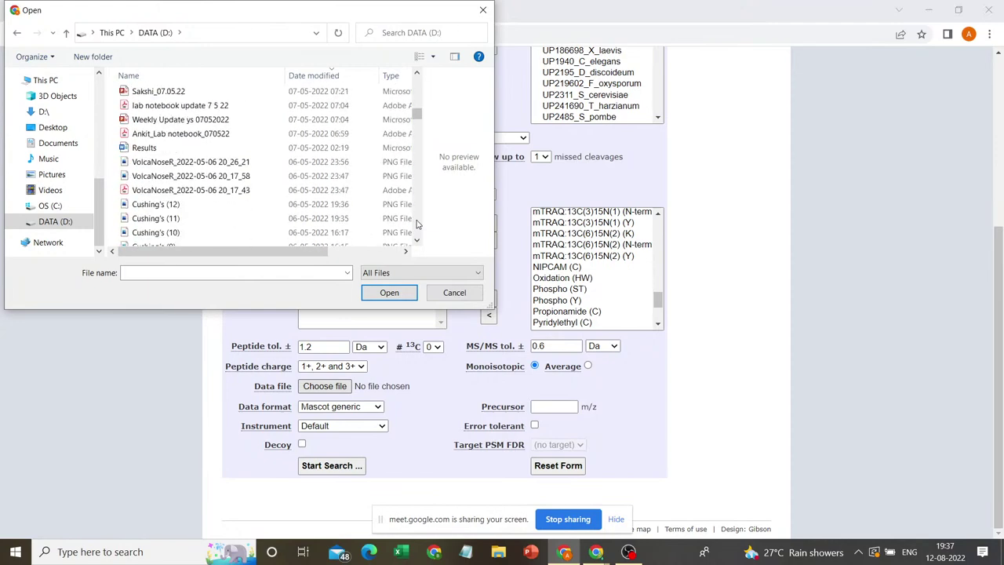
drag(417, 117, 417, 236)
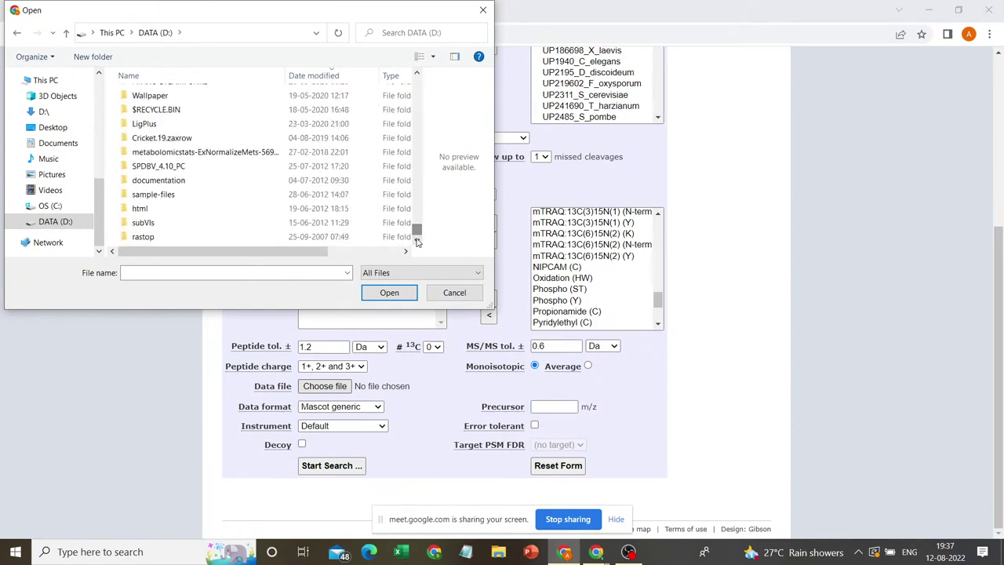
click(415, 75)
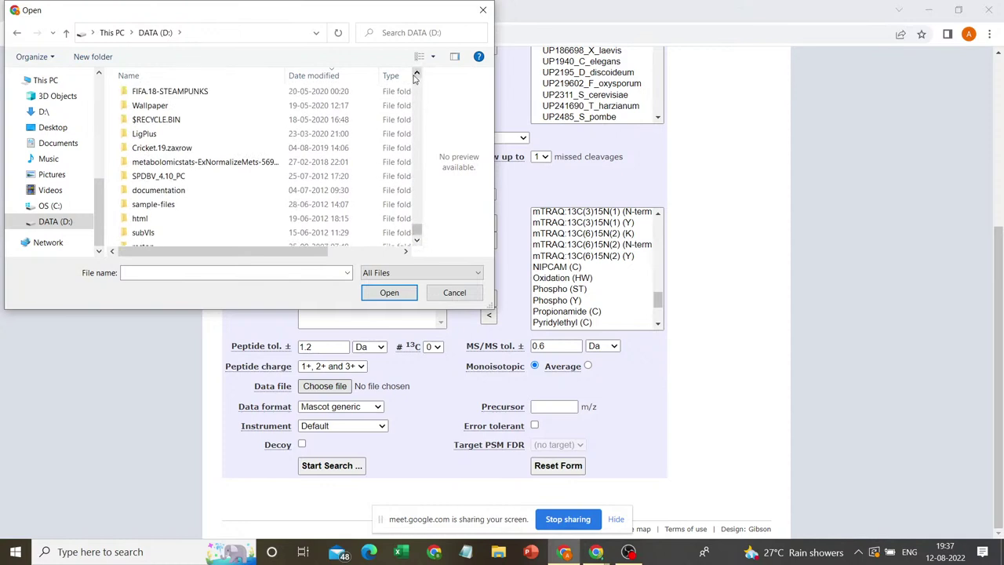
click(415, 76)
click(416, 75)
click(416, 75)
click(416, 76)
click(416, 76)
click(416, 75)
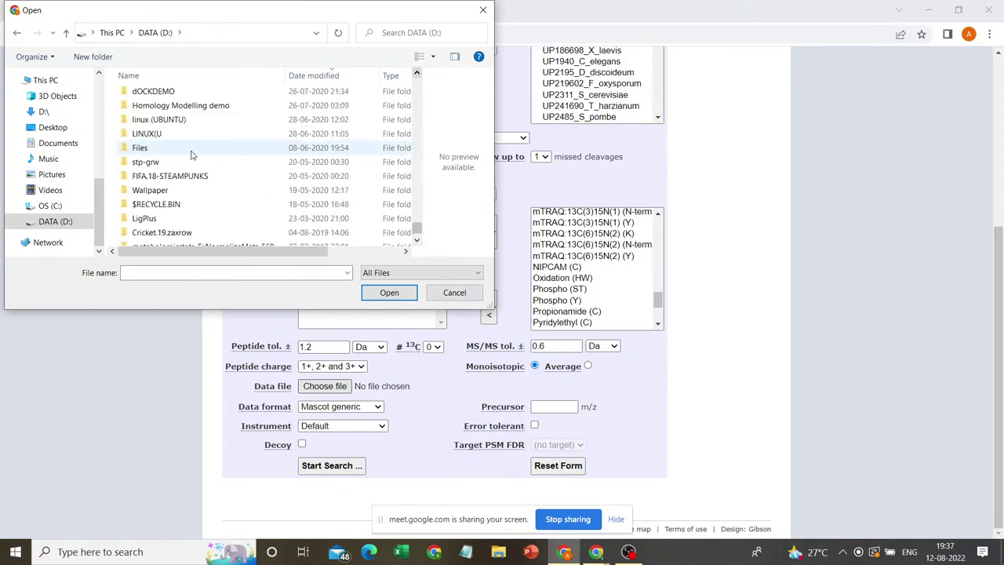
click(417, 240)
click(416, 240)
click(416, 240)
click(416, 240)
click(416, 240)
click(419, 243)
click(419, 242)
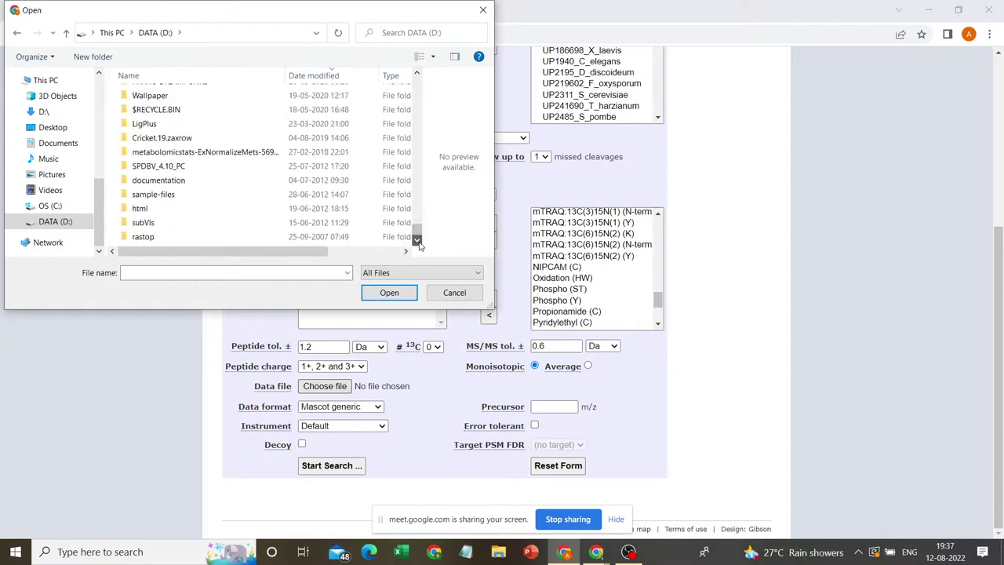
- Find the STUDY folder in the folder tree of DATA (D:) and open it
click(59, 226)
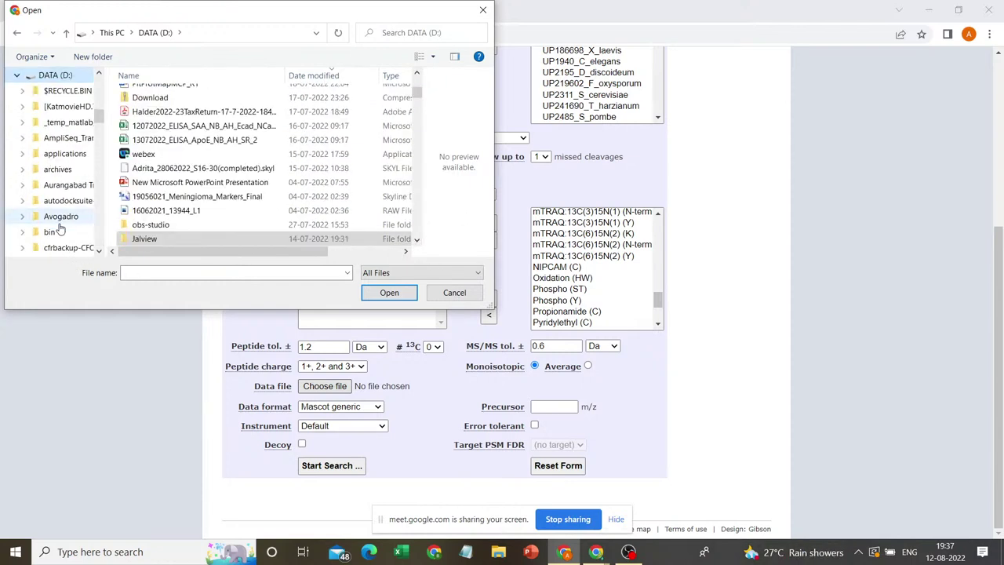
click(99, 251)
click(100, 251)
click(99, 251)
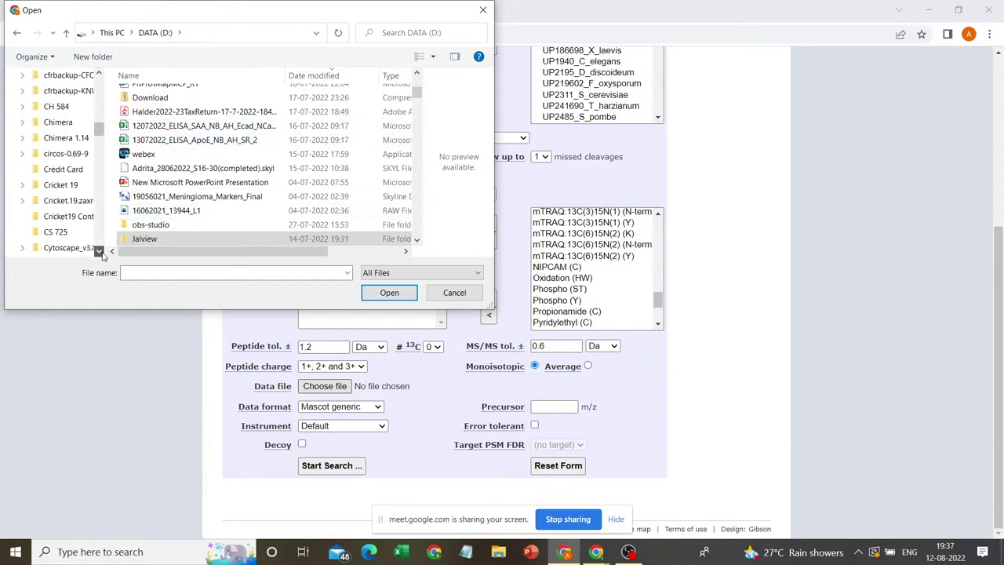
click(99, 251)
click(99, 251)
click(99, 251)
click(99, 251)
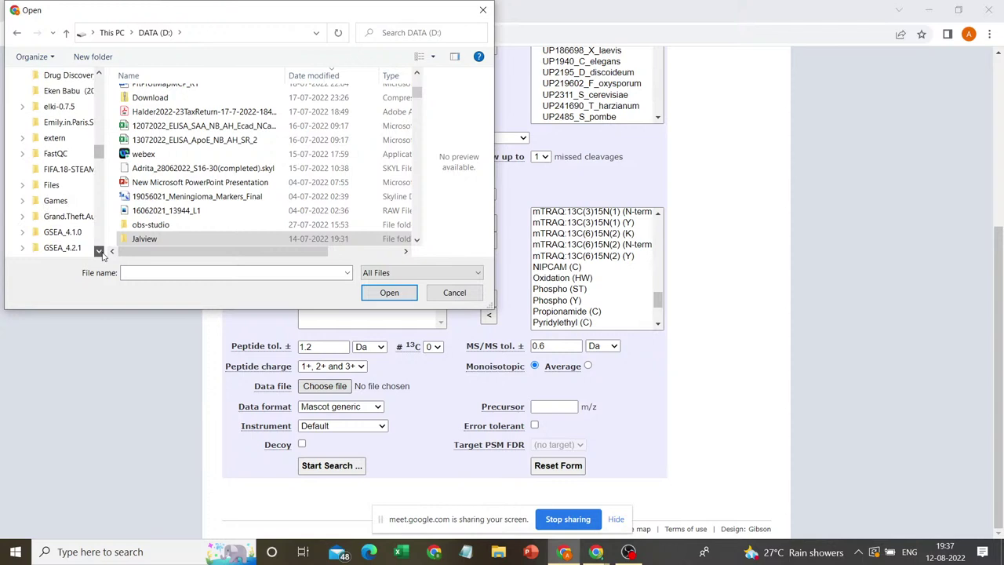
click(100, 251)
click(100, 250)
click(100, 251)
click(99, 251)
click(100, 251)
click(100, 251)
click(99, 251)
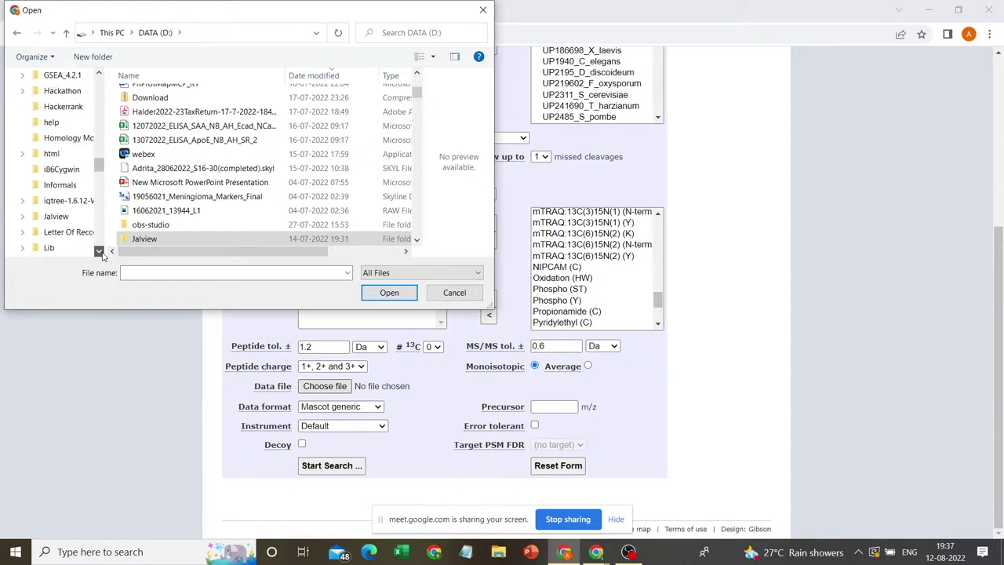
click(100, 251)
click(100, 251)
click(100, 251)
click(100, 250)
click(99, 250)
click(99, 251)
click(99, 250)
click(99, 251)
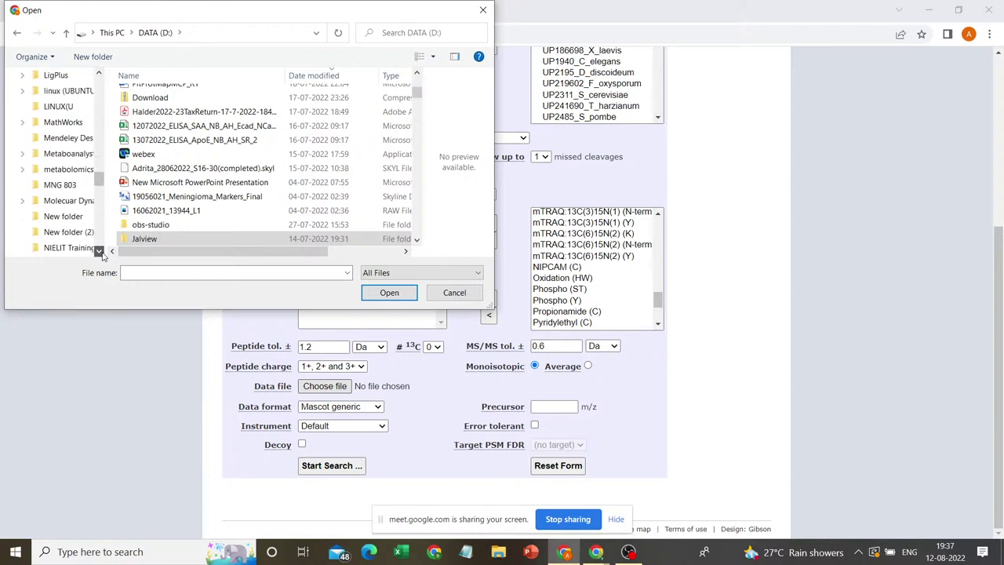
click(100, 251)
click(100, 251)
click(100, 251)
click(100, 251)
click(100, 251)
click(100, 251)
click(99, 251)
click(99, 251)
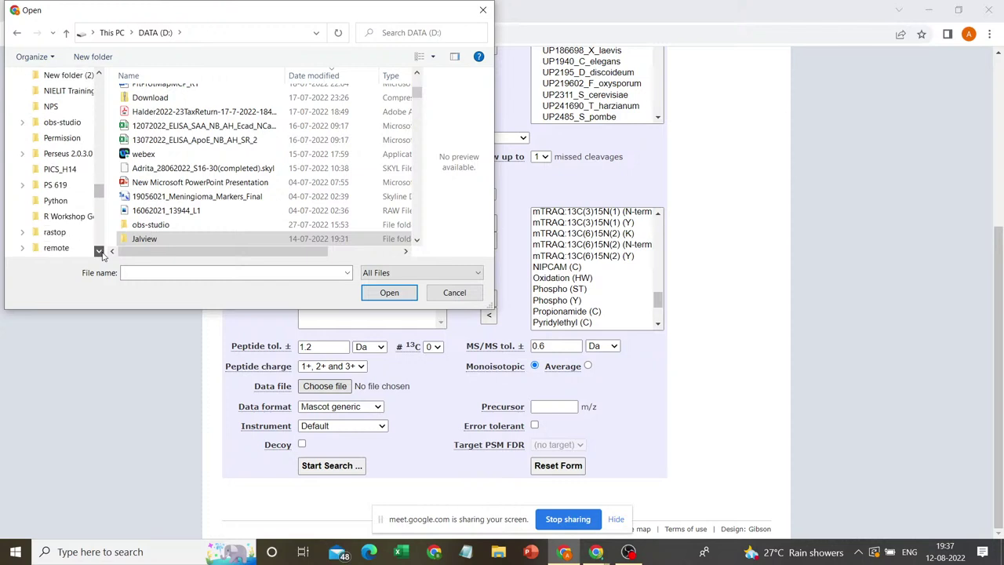
click(99, 251)
click(100, 251)
click(99, 251)
click(99, 251)
click(99, 251)
click(100, 251)
click(99, 251)
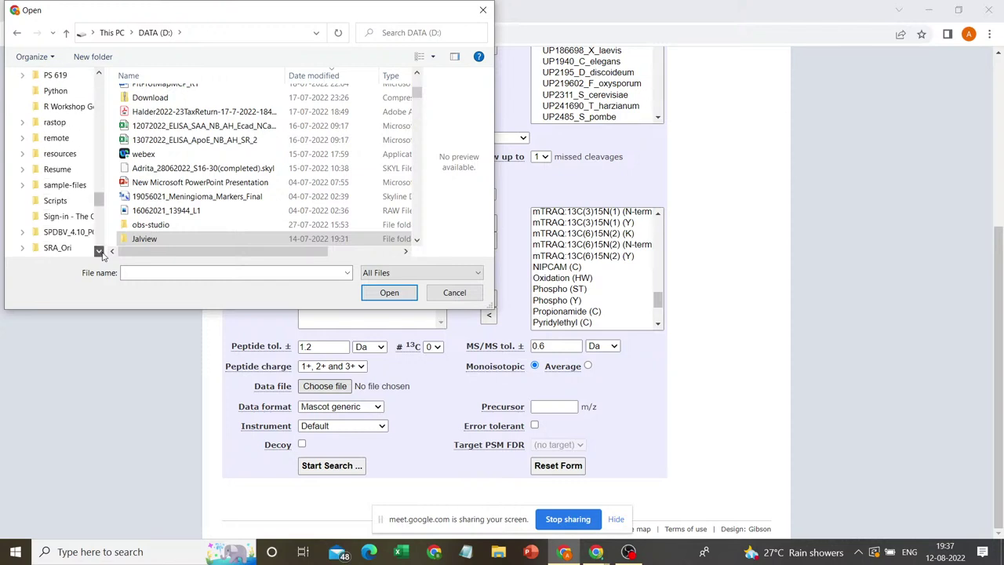
click(99, 251)
click(100, 251)
click(73, 249)
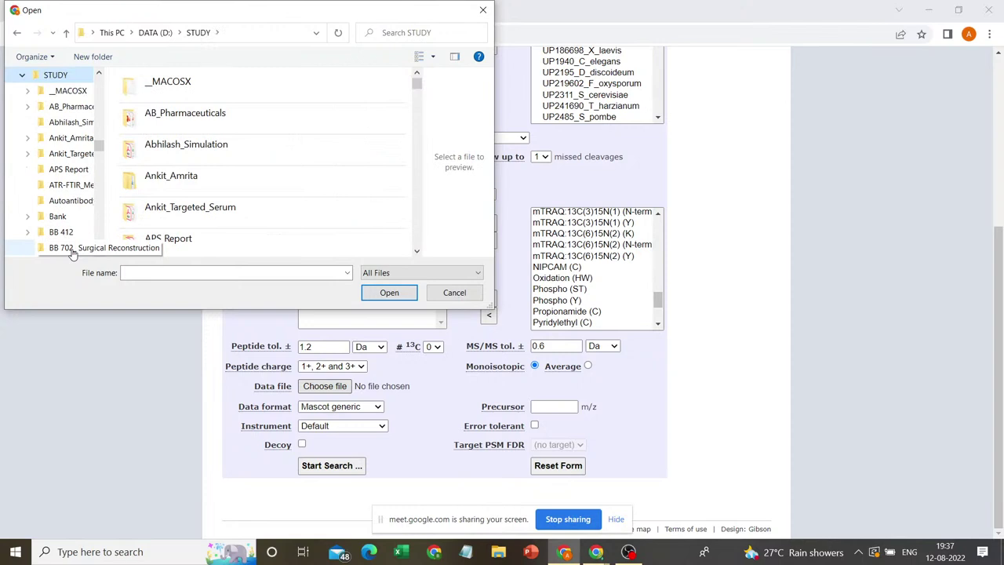
- Find the PMRF folder inside STUDY and open it
click(418, 161)
scroll(418, 160, down, 10)
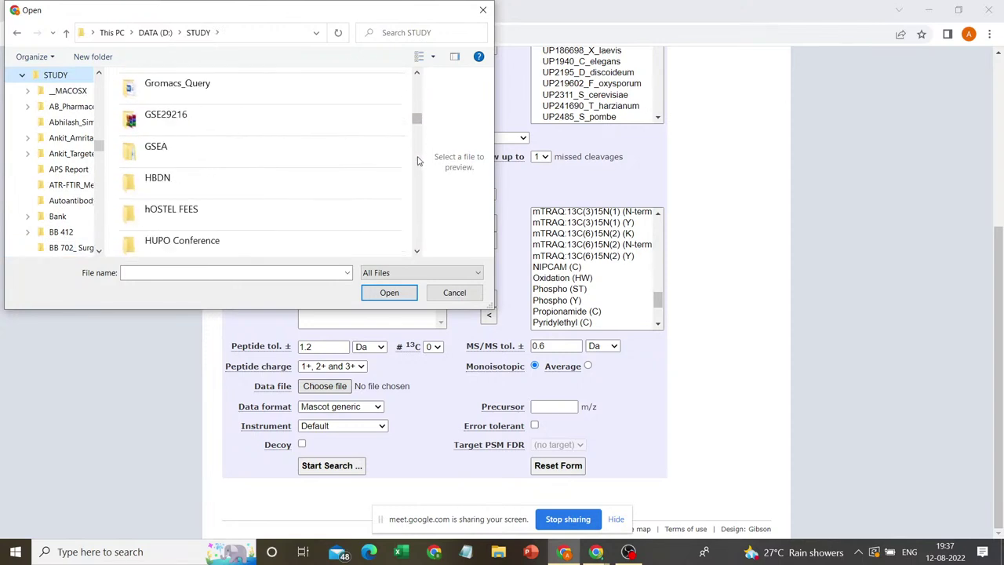
scroll(416, 209, down, 10)
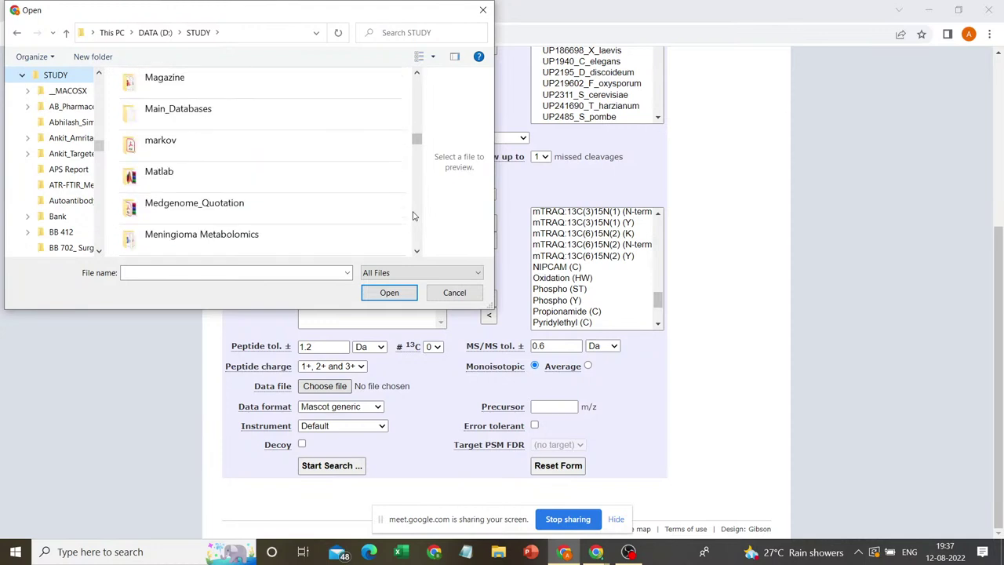
scroll(414, 216, down, 10)
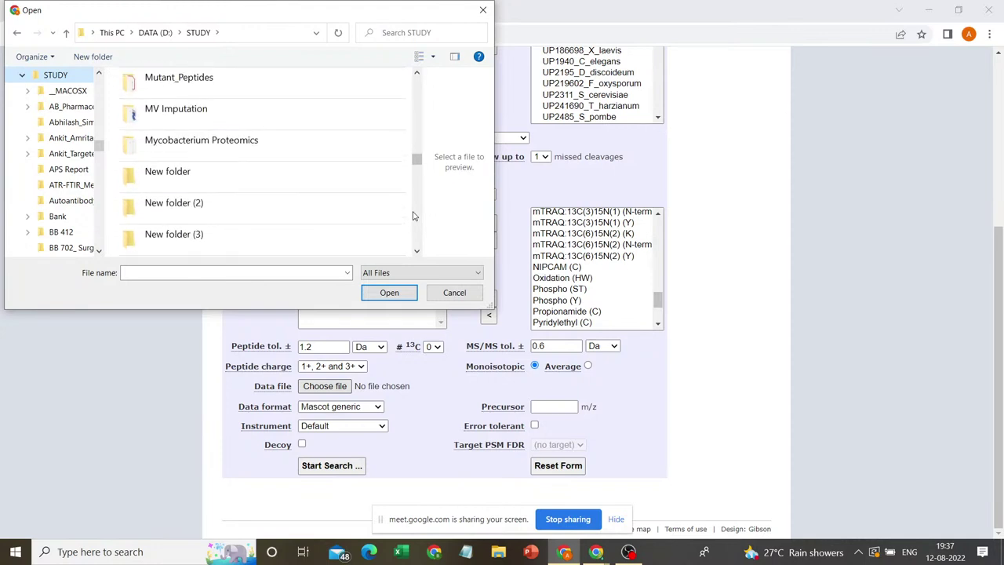
scroll(416, 250, down, 3)
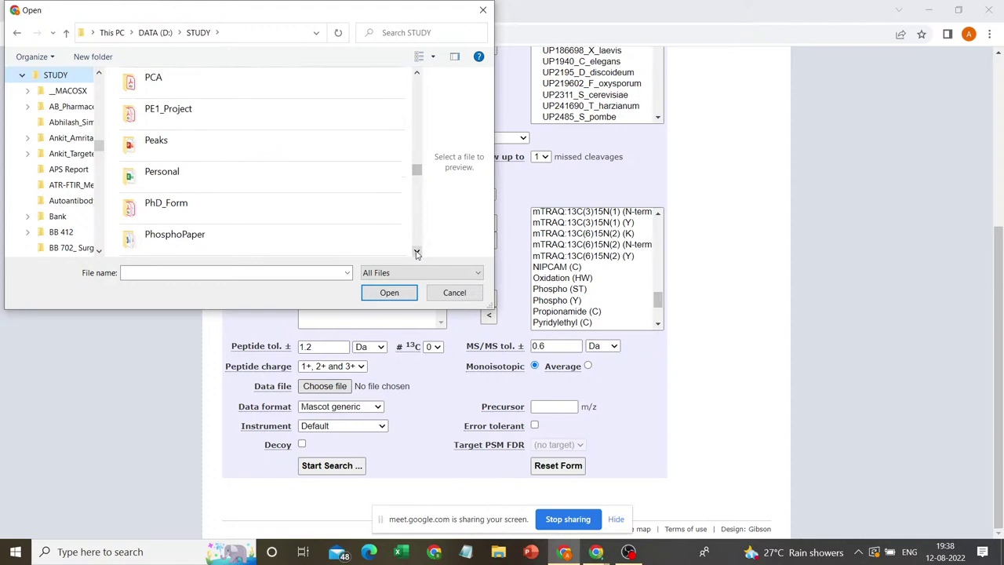
click(417, 253)
click(416, 253)
click(417, 253)
click(417, 253)
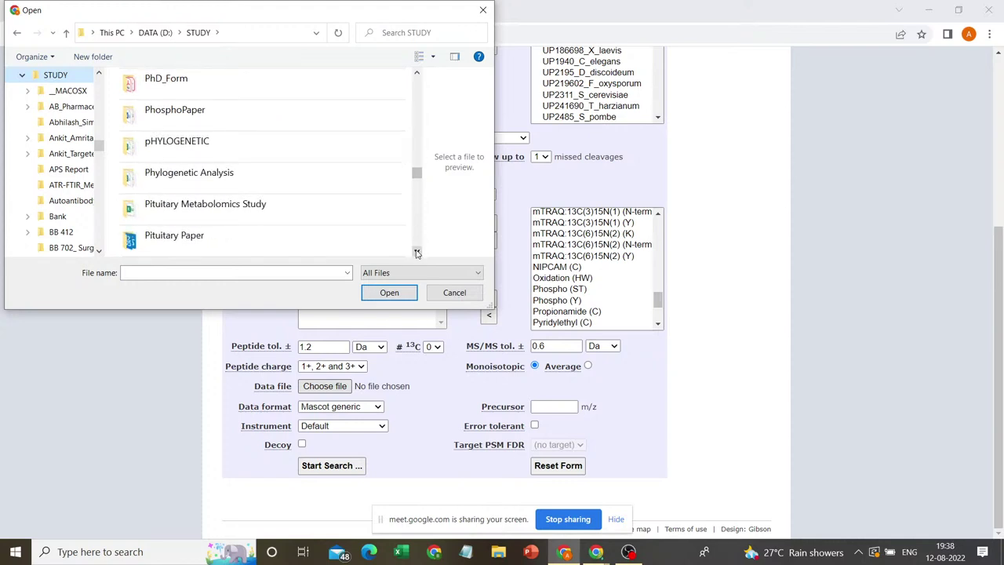
click(416, 254)
click(417, 253)
double_click(235, 213)
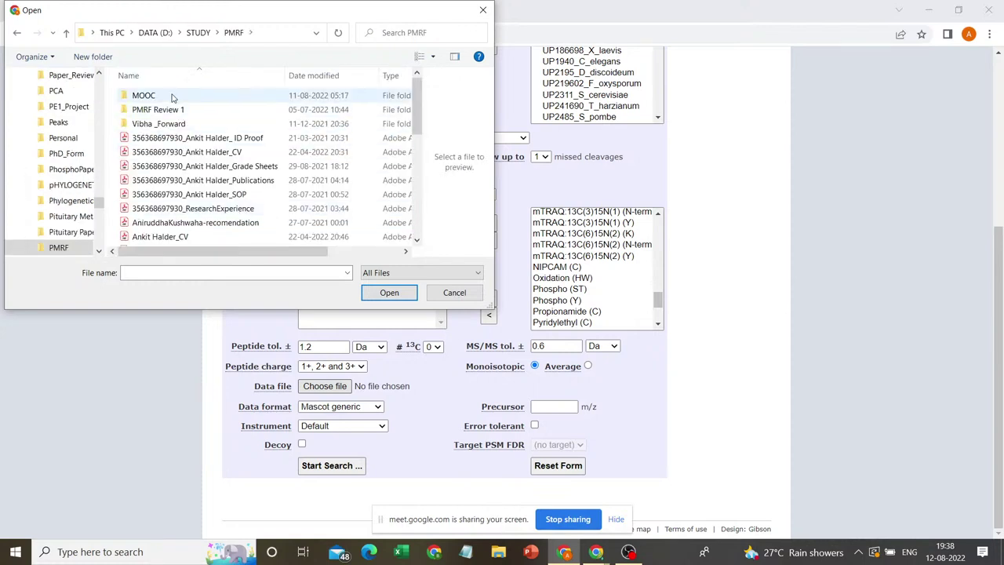
- Choose LC_MS-MS (1).mgf from MOOC > NPTEL-Proteogenomics > LC-MSMS as the search's data file
double_click(144, 96)
double_click(153, 110)
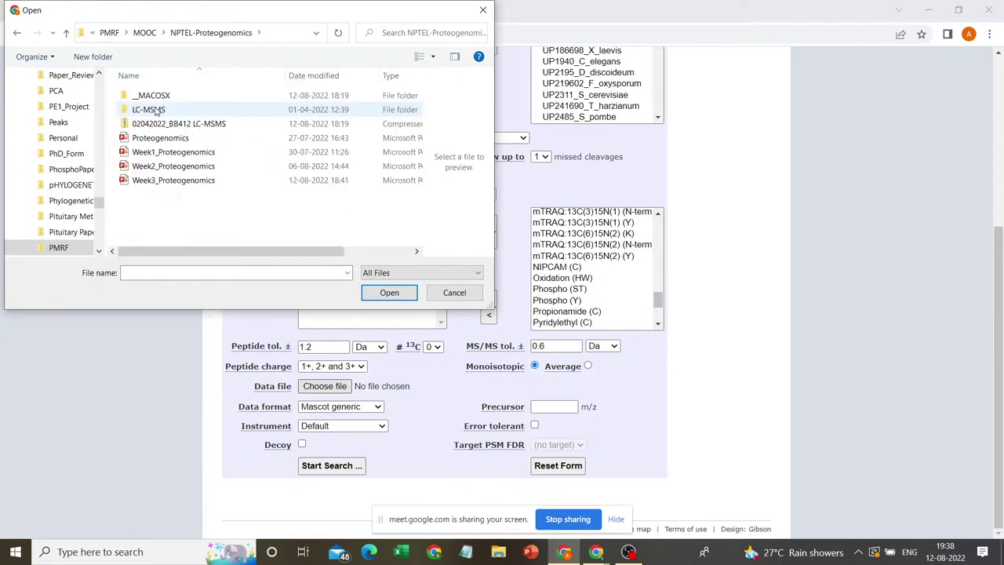
double_click(154, 110)
click(172, 97)
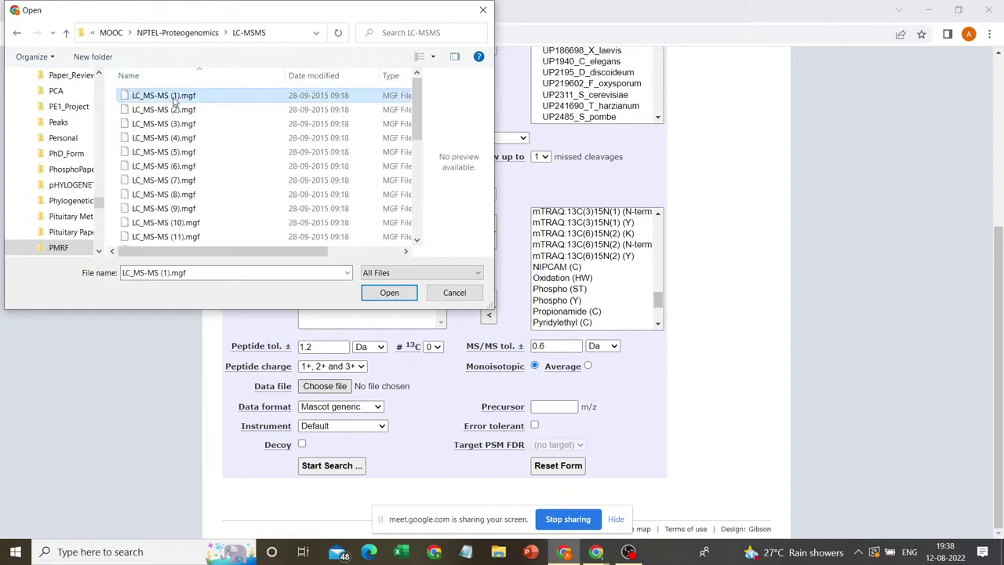
click(387, 292)
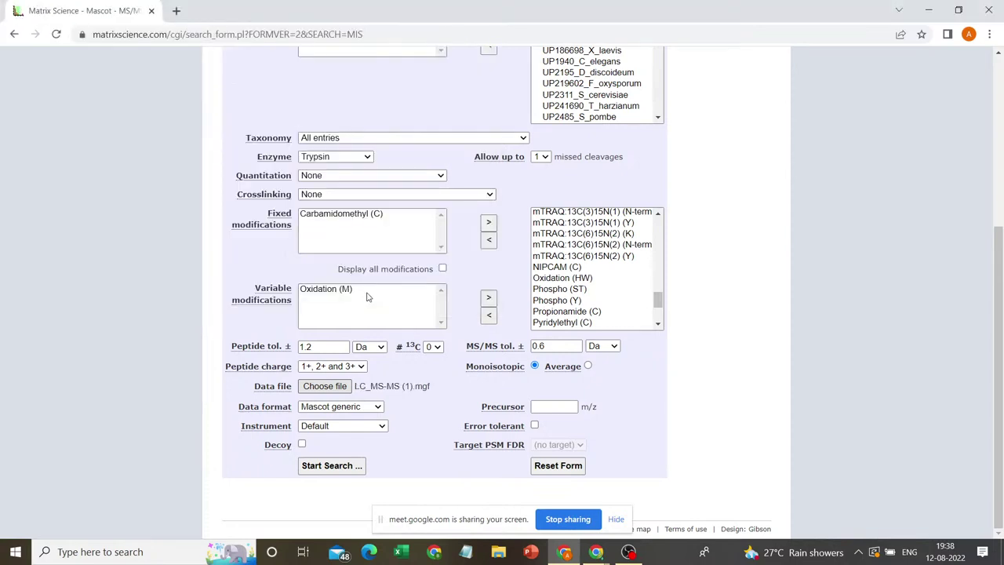
- Check the data format and instrument choices, keeping Mascot generic and Default, and start the search
click(326, 407)
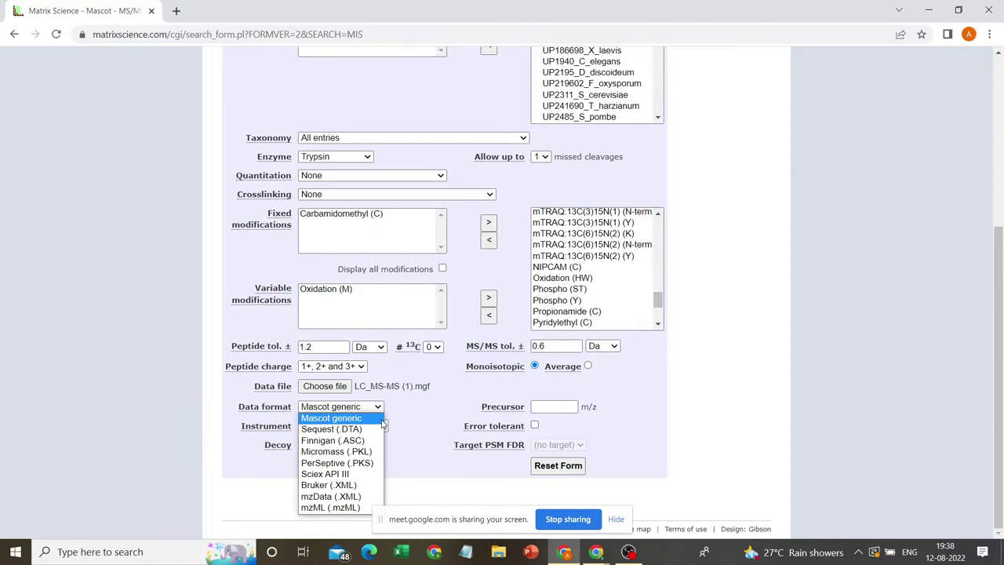
click(410, 422)
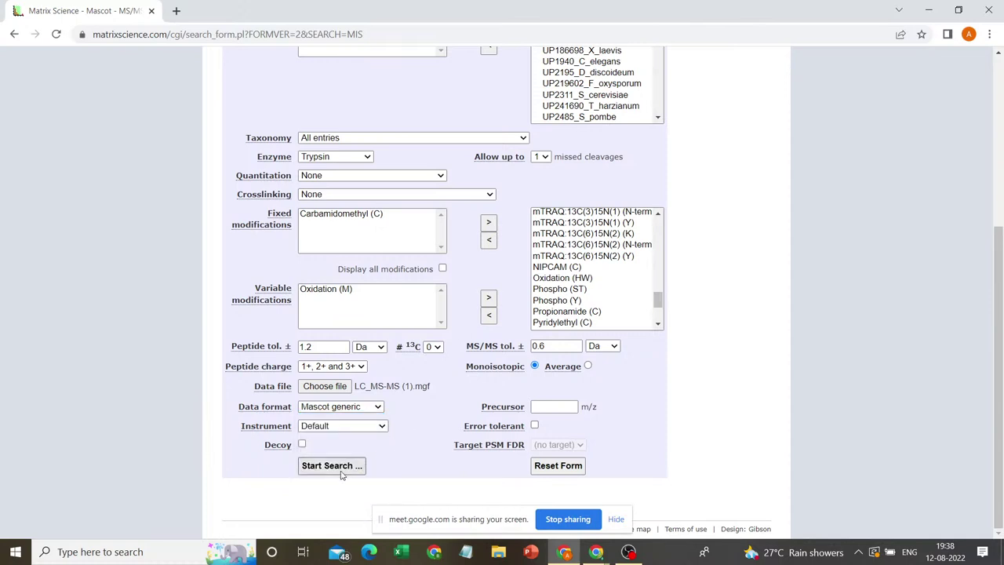
click(347, 424)
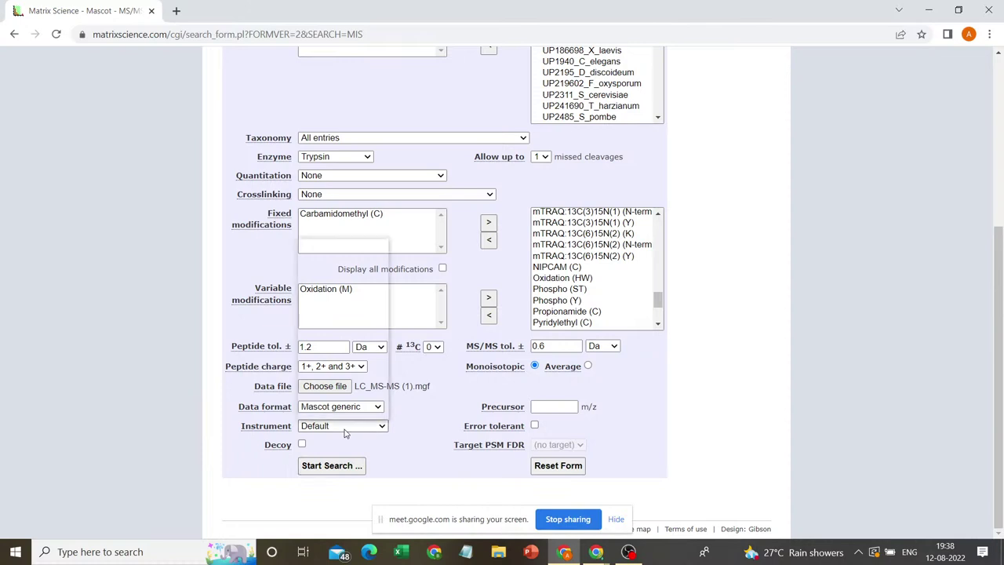
click(436, 442)
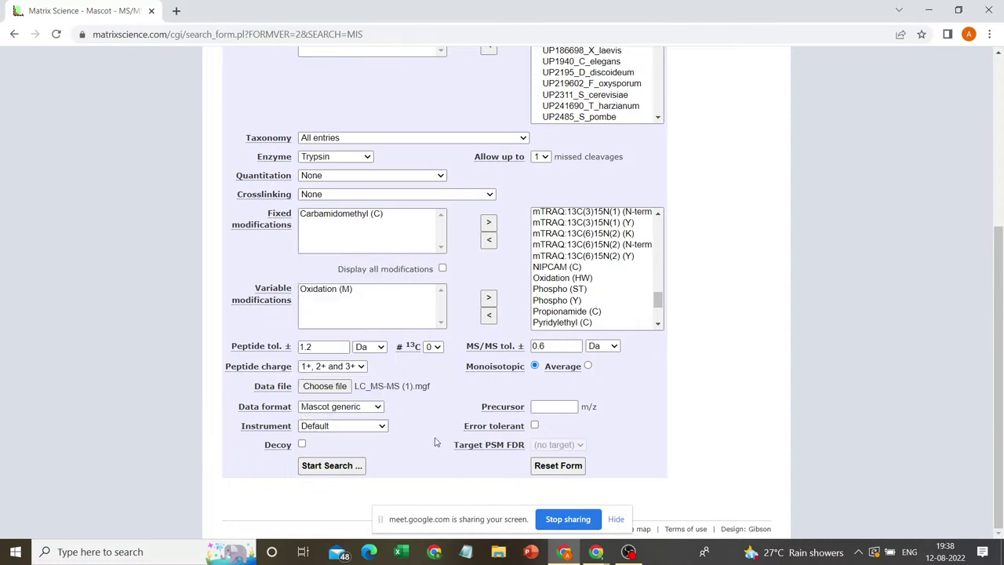
click(342, 467)
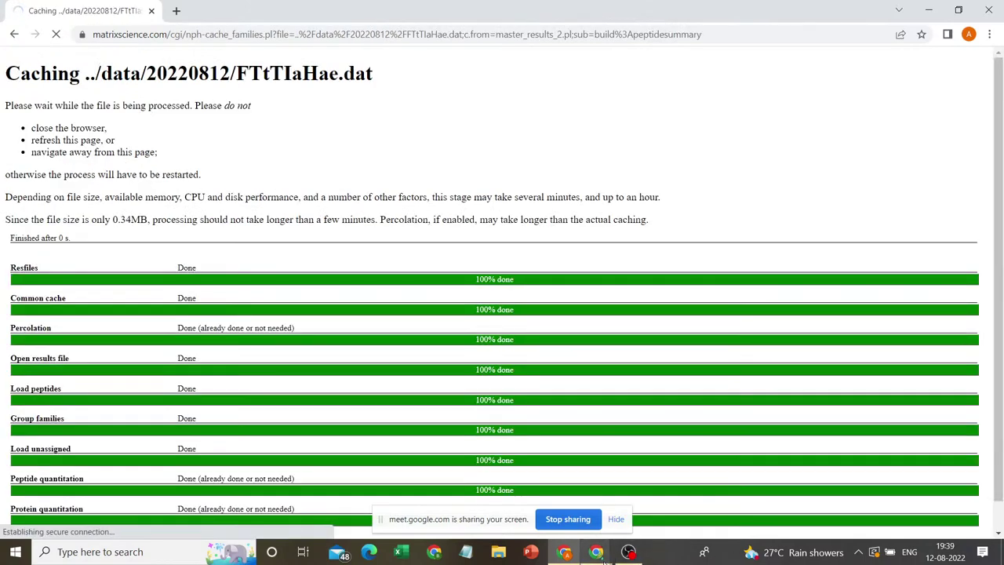
- Switch to the Google Meet call to check the in-call messages and return to the Mascot search page
mouse_move(598, 553)
click(497, 460)
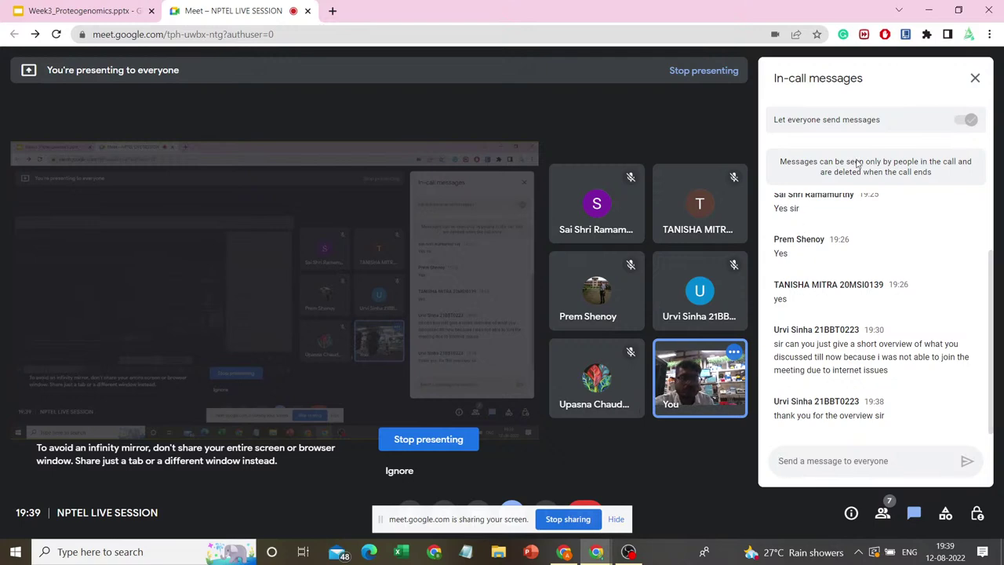
click(928, 11)
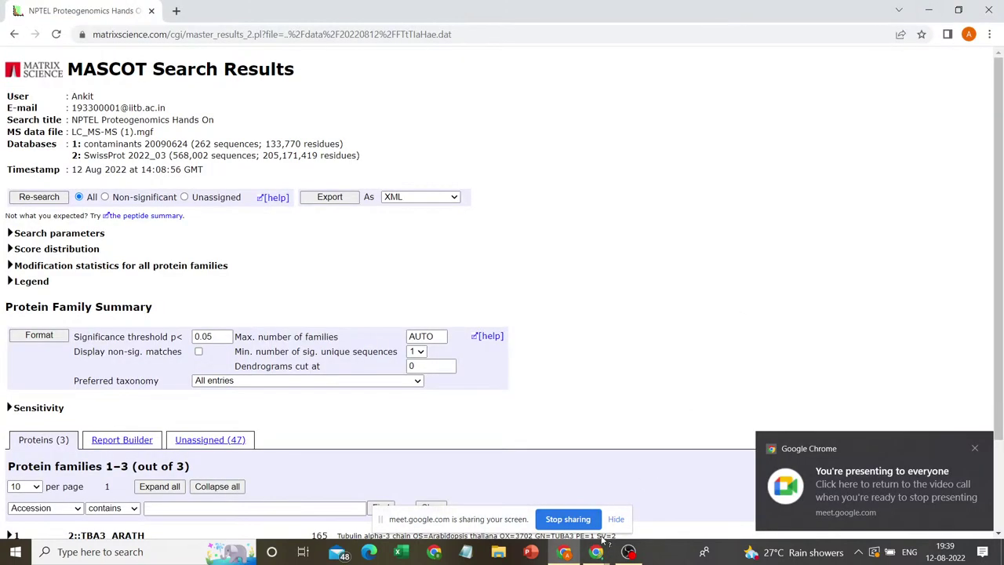
mouse_move(596, 549)
click(561, 524)
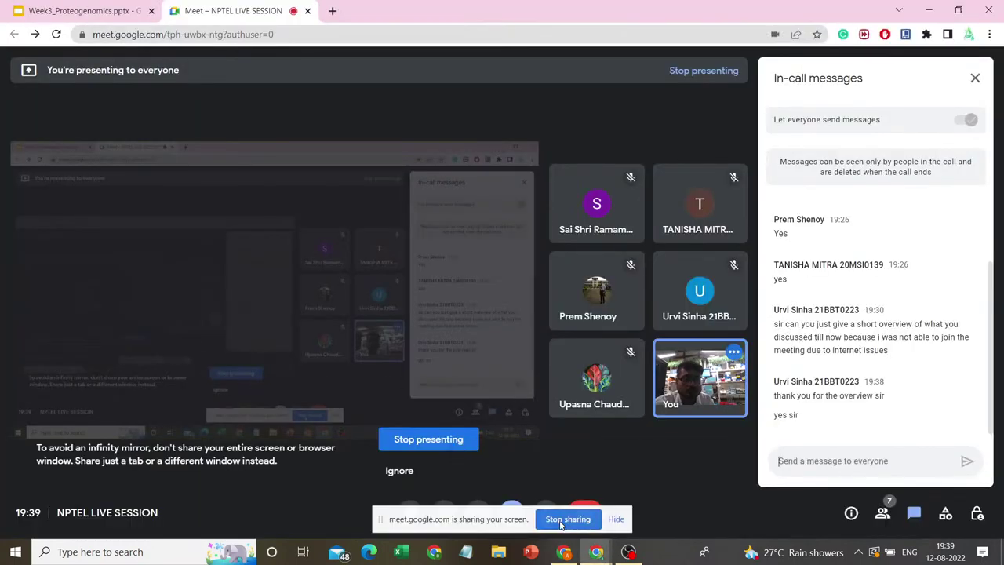
click(939, 8)
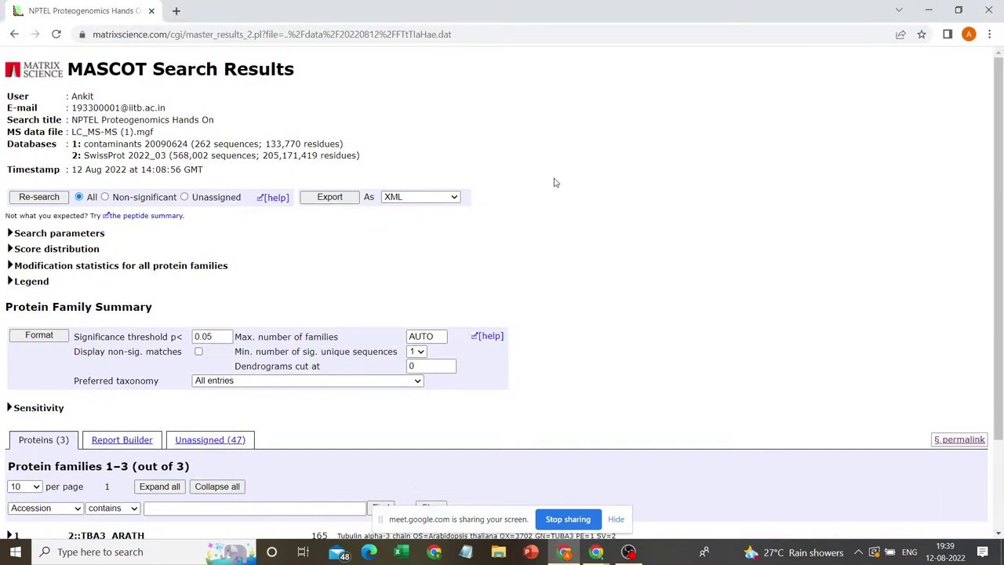
- Check which export formats are offered for the search results and view the protein family list
click(454, 196)
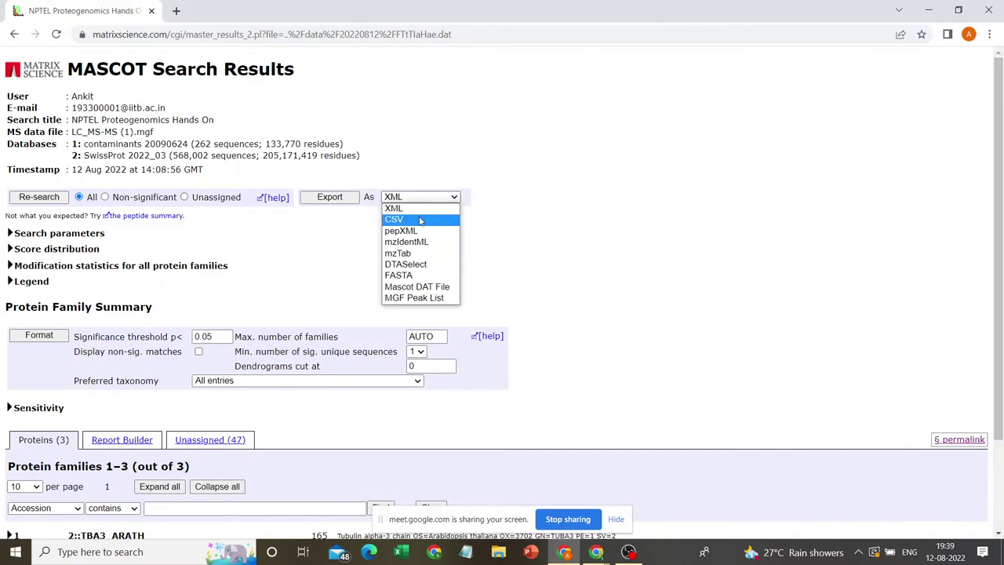
click(570, 252)
scroll(570, 252, down, 2)
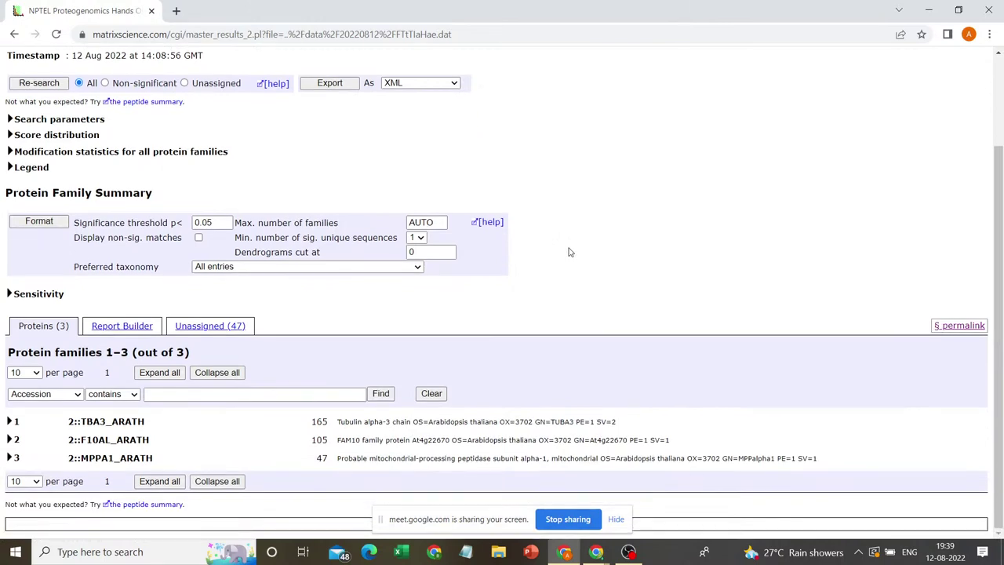
- Expand protein family 1, 2::TBA3_ARATH, and examine its scores and peptide matches
click(13, 422)
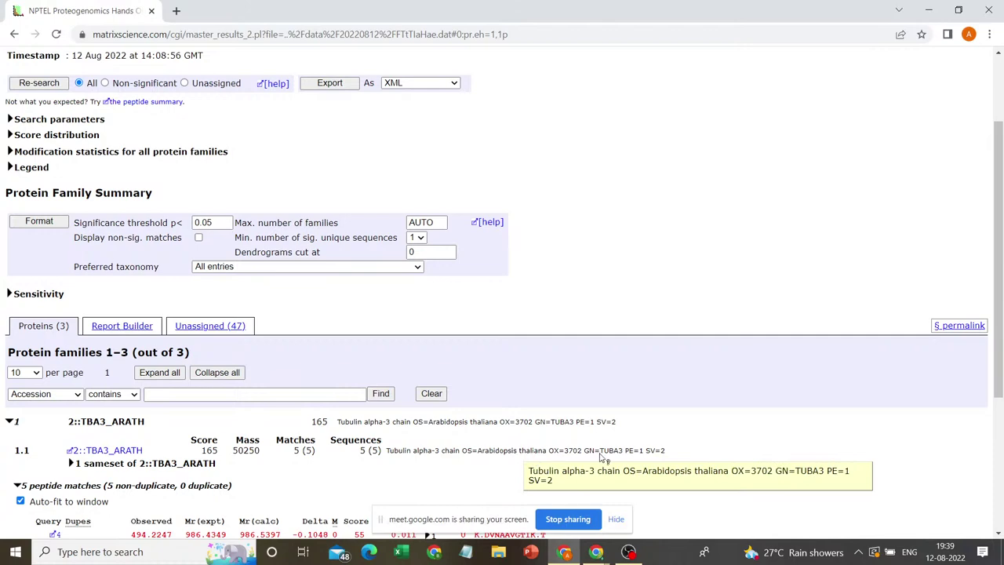
scroll(691, 401, down, 2)
scroll(691, 402, down, 5)
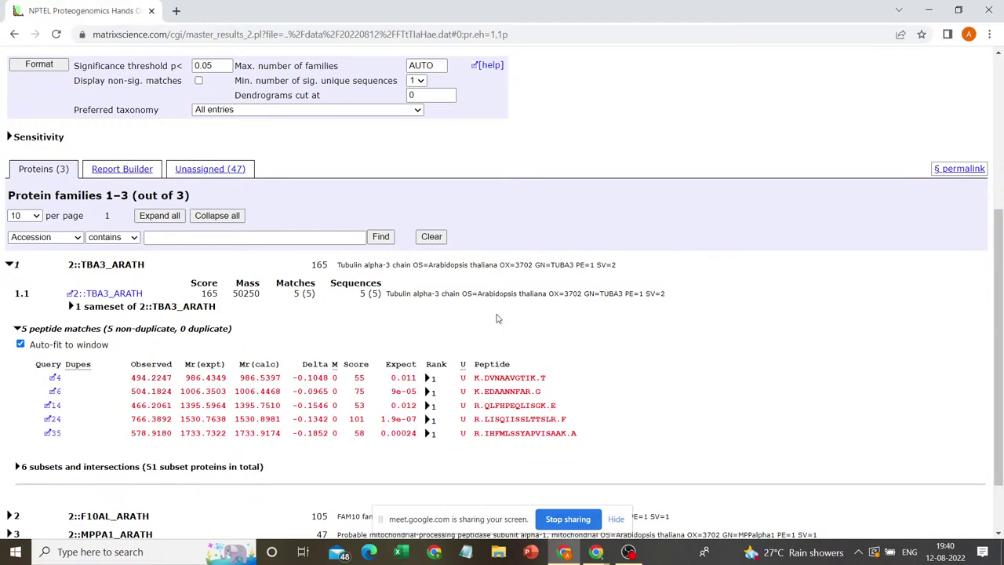
scroll(630, 337, down, 1)
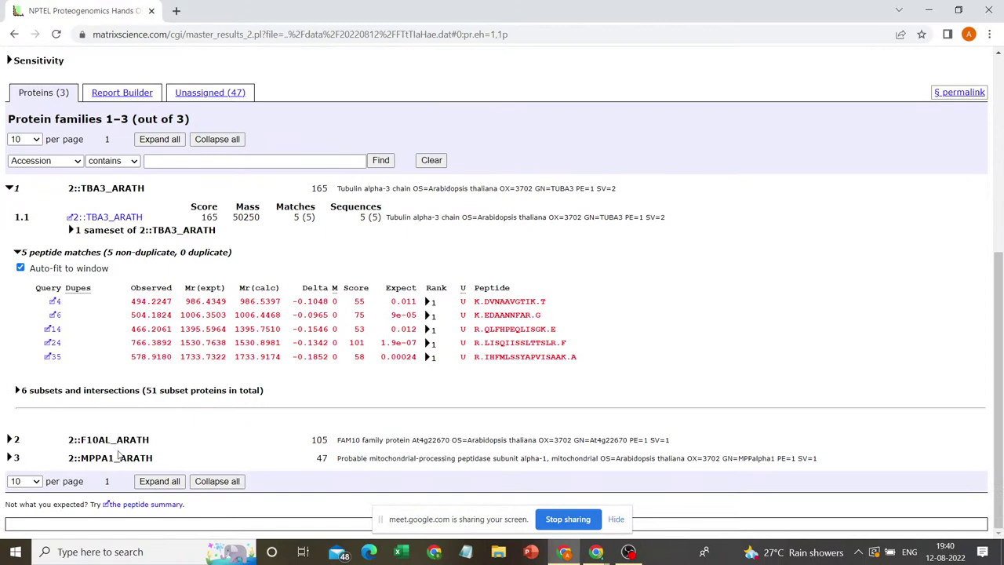
- Expand protein families 2::F10AL_ARATH and 2::MPPA1_ARATH and examine their peptide matches
click(11, 440)
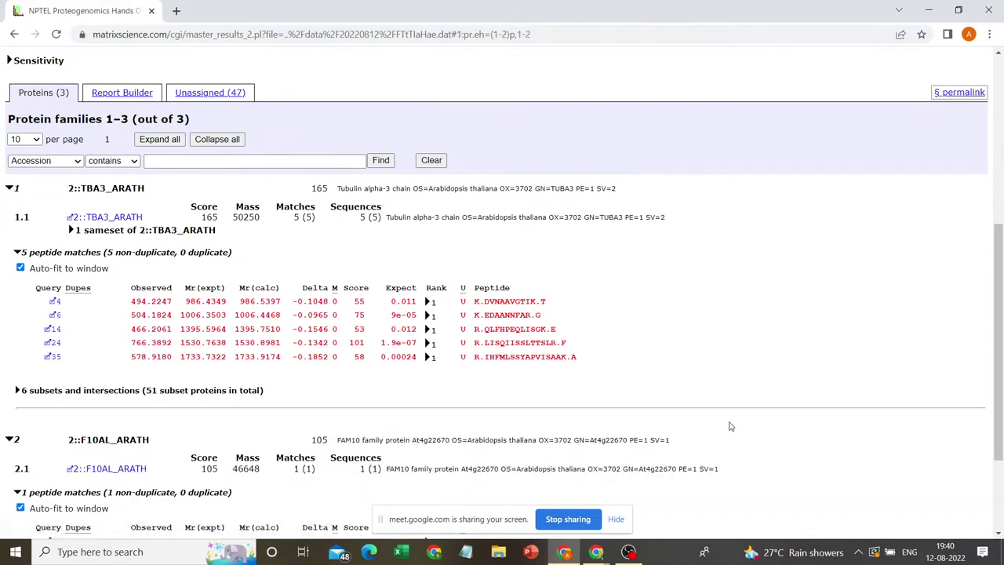
scroll(745, 419, down, 2)
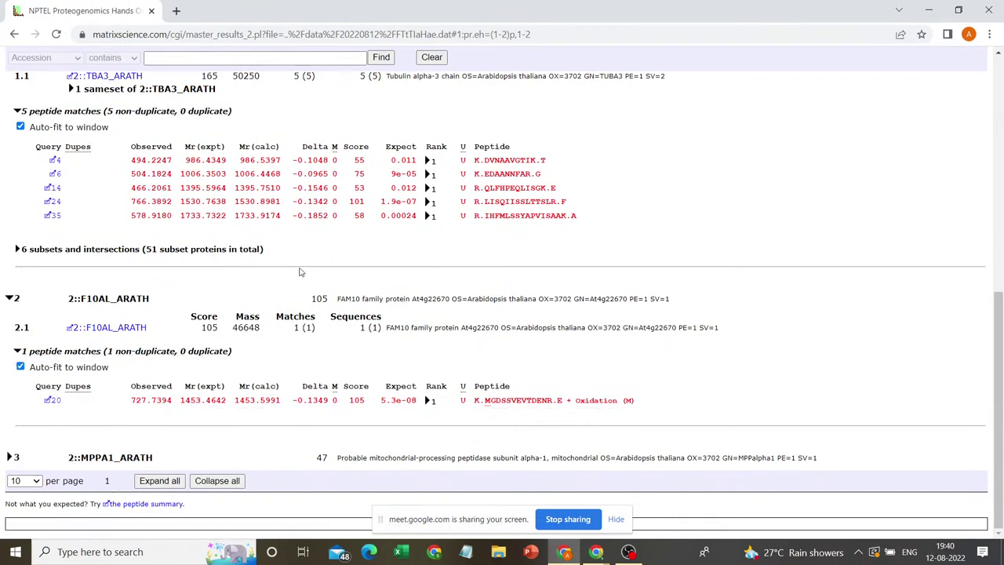
click(11, 457)
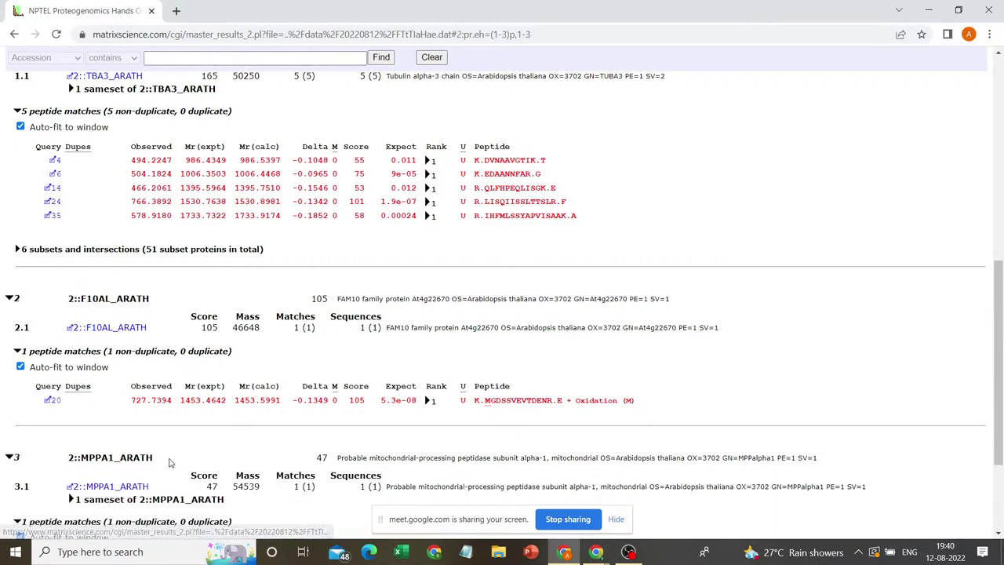
scroll(168, 463, down, 2)
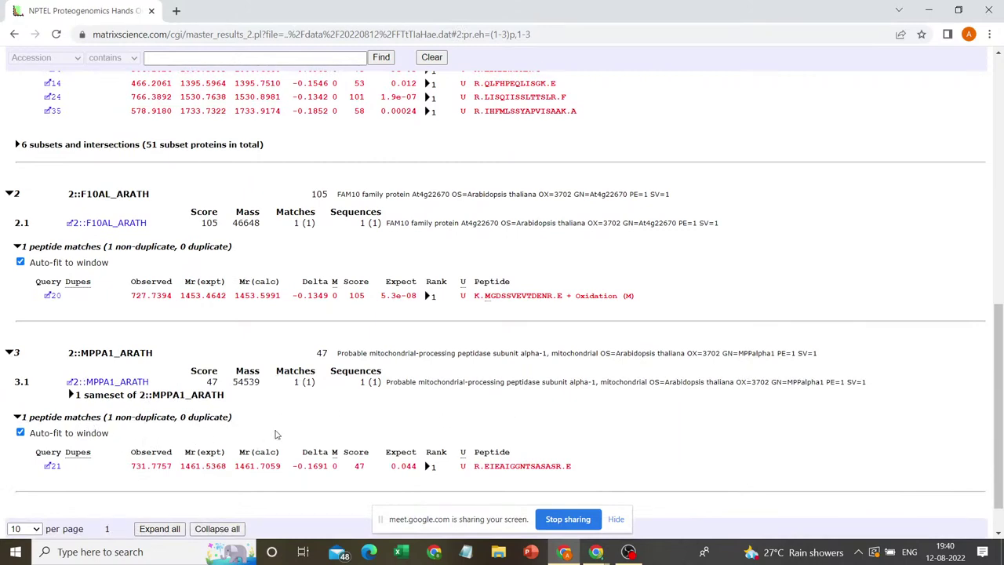
- Open the peptide view of query 4 in protein family 2::TBA3_ARATH and examine the fragmented peptide's sequence
scroll(275, 434, up, 4)
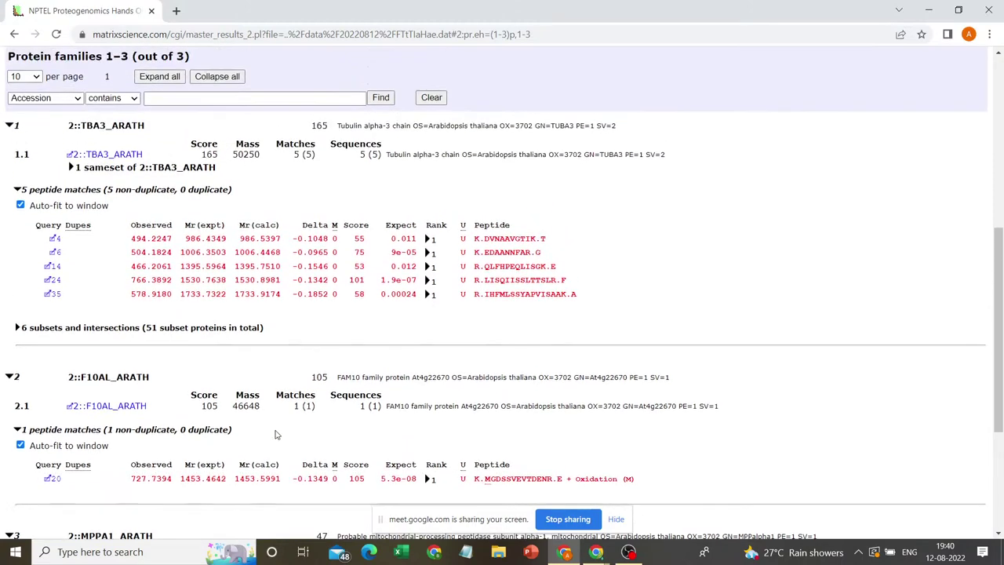
scroll(275, 435, up, 1)
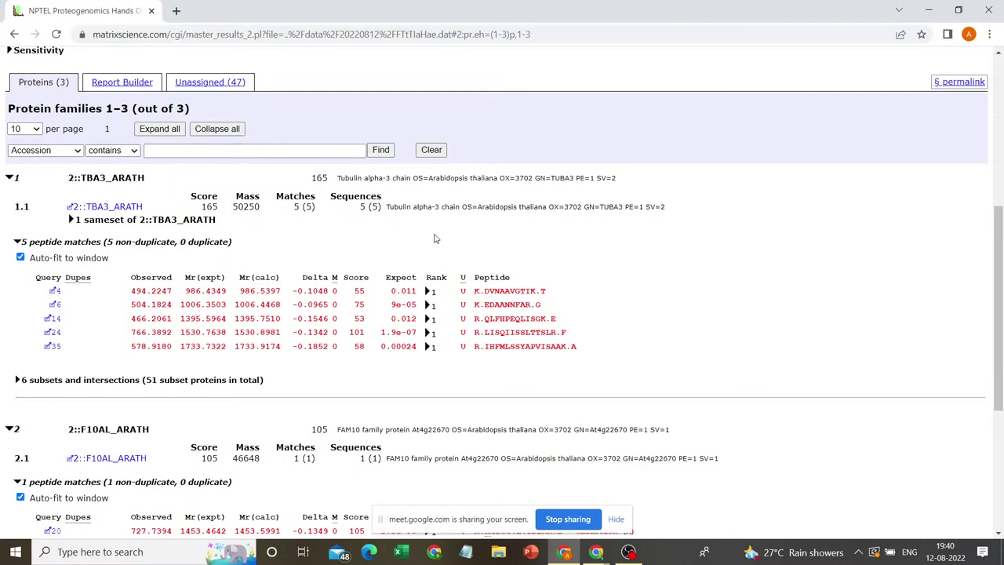
click(55, 293)
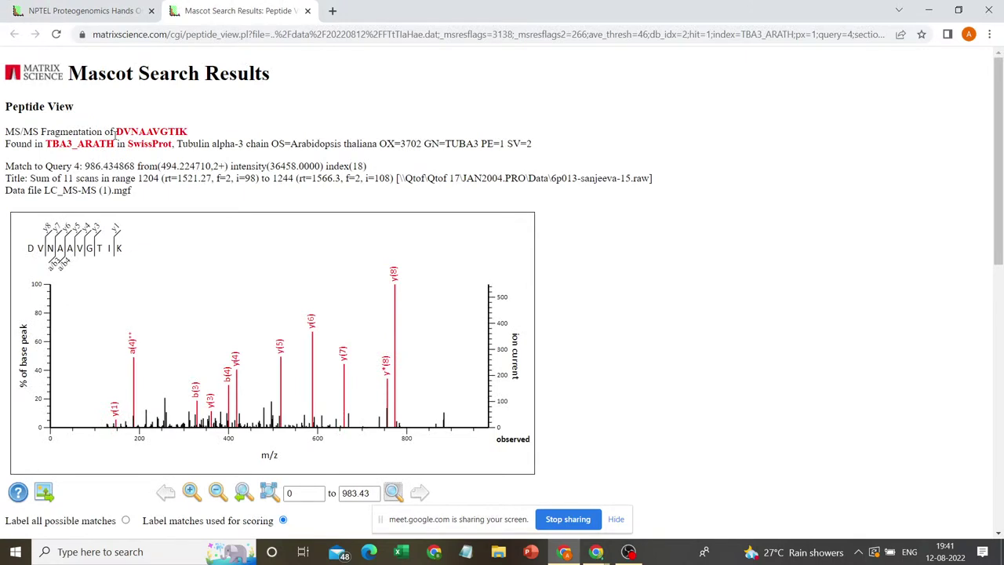
triple_click(116, 133)
click(55, 162)
triple_click(118, 131)
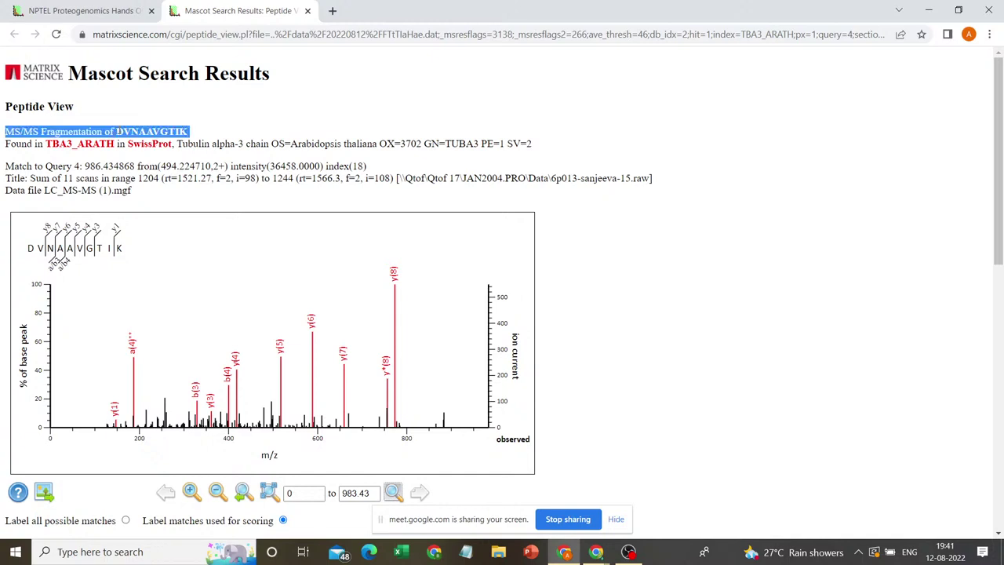
click(320, 211)
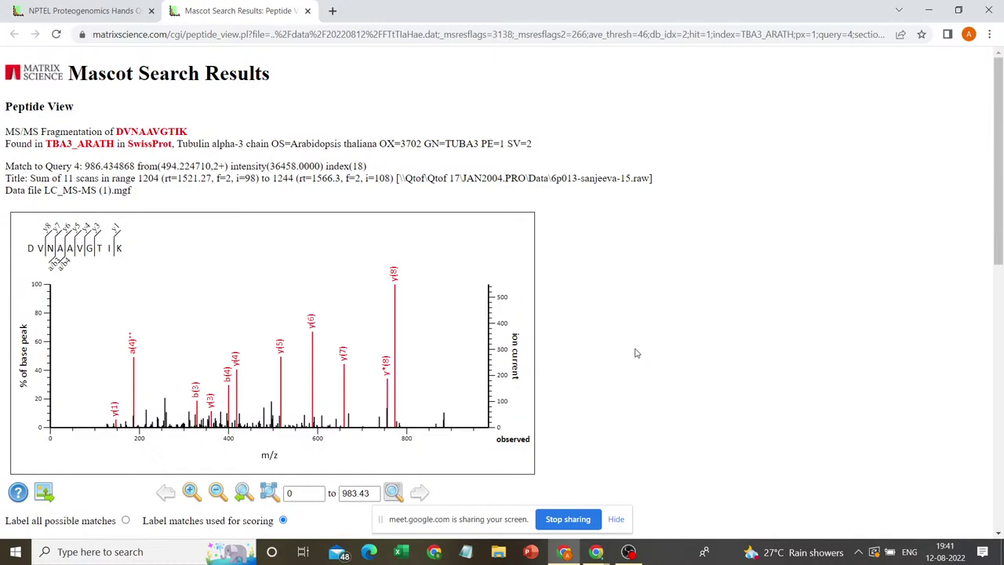
- Examine the peptide's monoisotopic mass, fixed modifications, ions score and fragment ion matches below the spectrum
scroll(636, 353, down, 3)
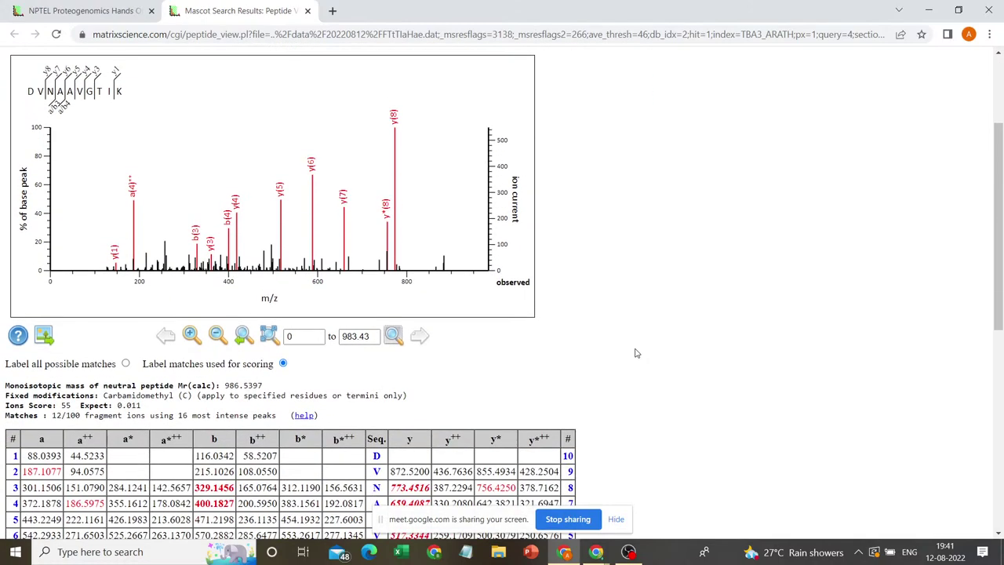
scroll(636, 353, down, 3)
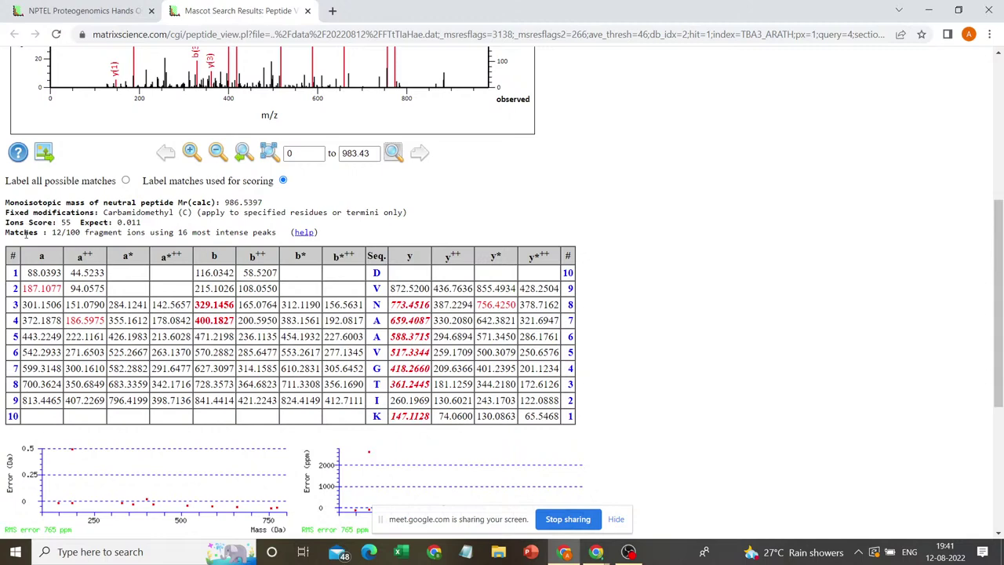
double_click(104, 212)
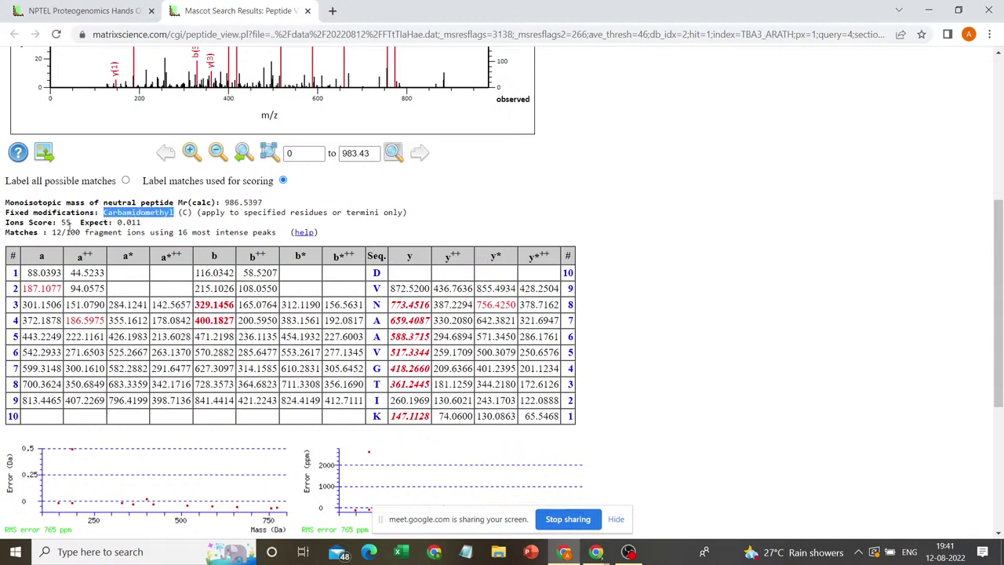
drag(69, 222, 78, 223)
double_click(57, 233)
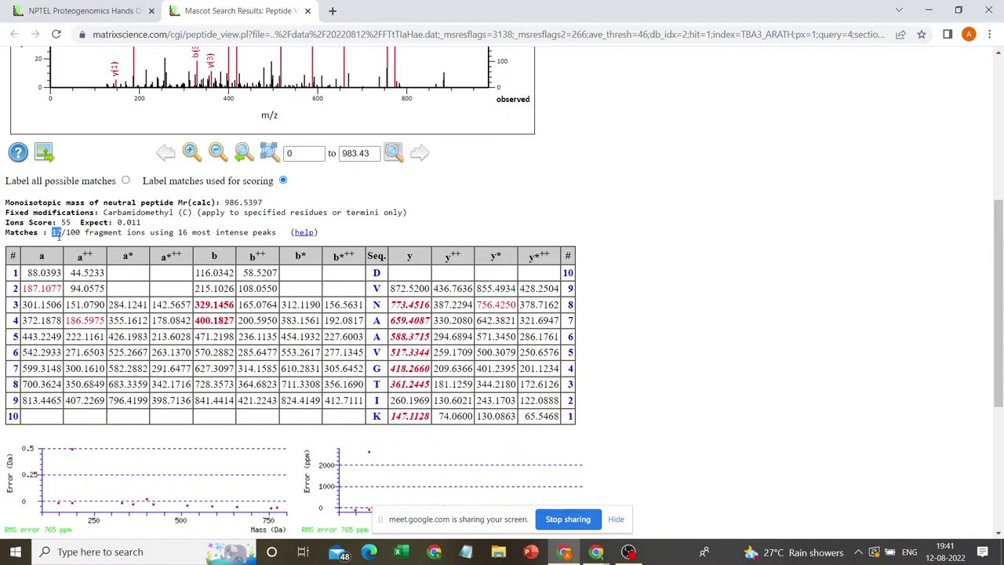
triple_click(175, 234)
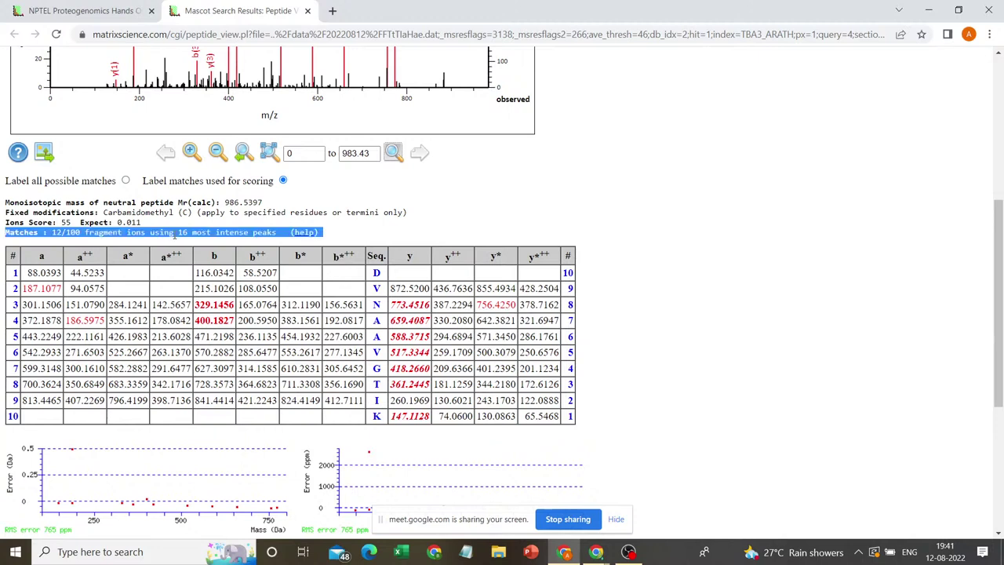
triple_click(229, 197)
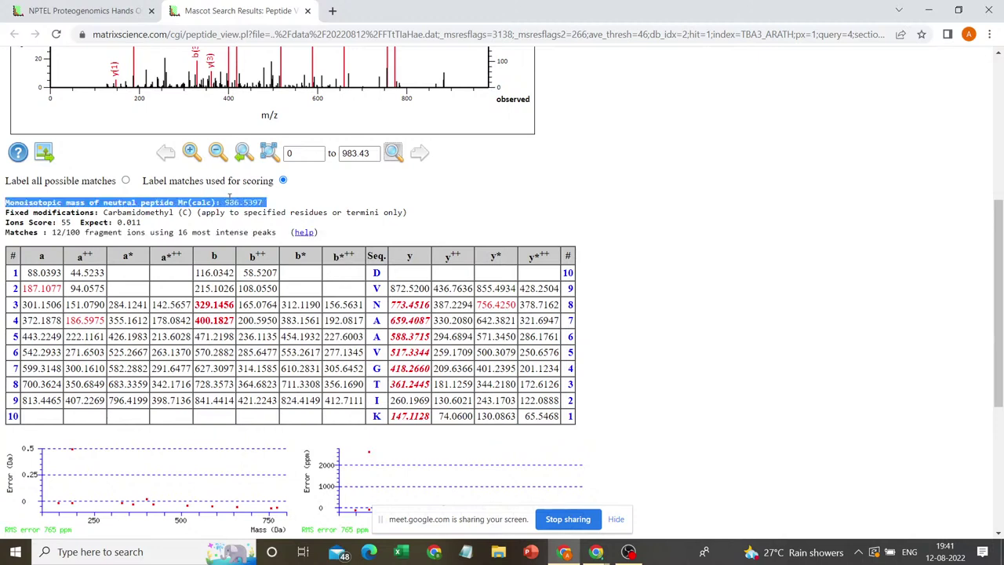
click(330, 199)
- Review the error plots and all matches to this query, and inspect the sequence column of the fragment ion table
scroll(330, 200, down, 3)
scroll(330, 199, down, 2)
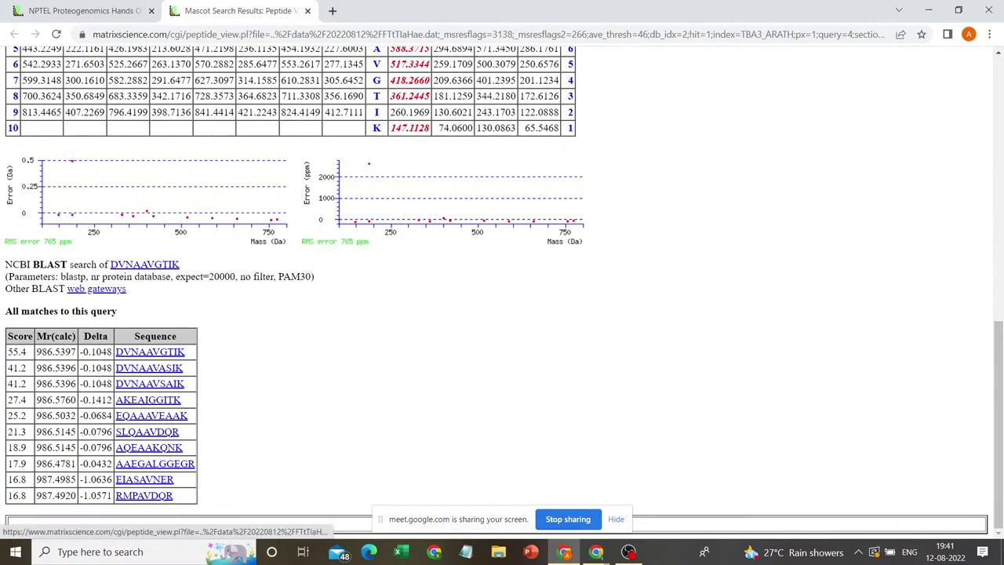
scroll(500, 330, up, 2)
scroll(501, 330, up, 5)
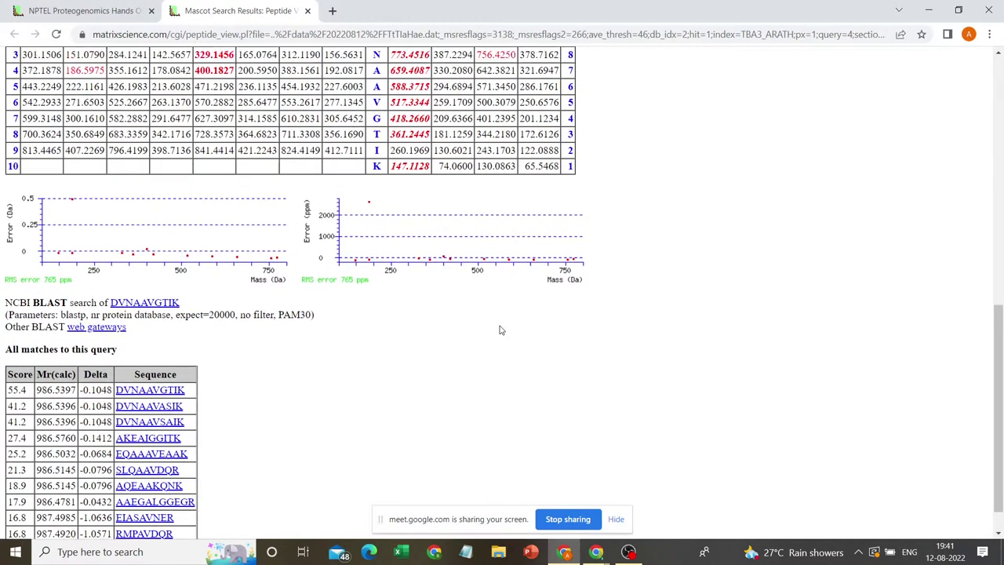
scroll(500, 324, up, 1)
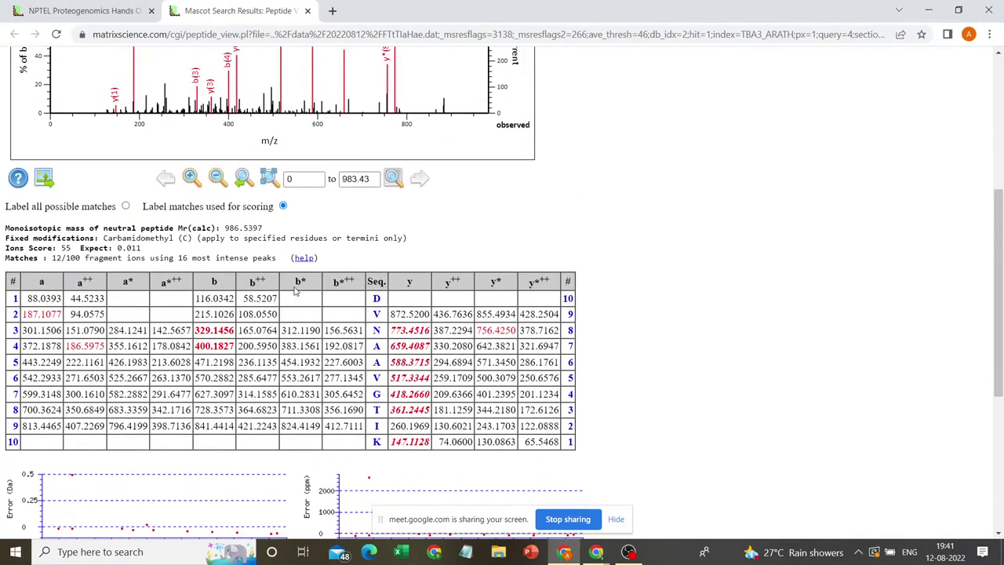
double_click(376, 299)
click(376, 298)
double_click(376, 298)
click(376, 298)
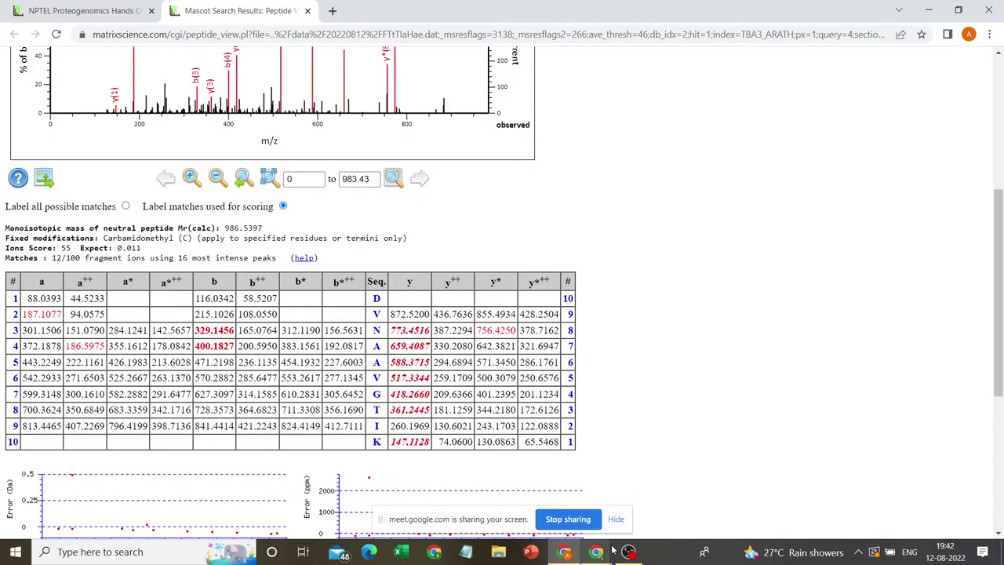
- Check the Google Meet in-call messages and present slide 5 of Week3_Proteogenomics in Google Slides, showing the b and y ion nomenclature
mouse_move(612, 551)
click(533, 494)
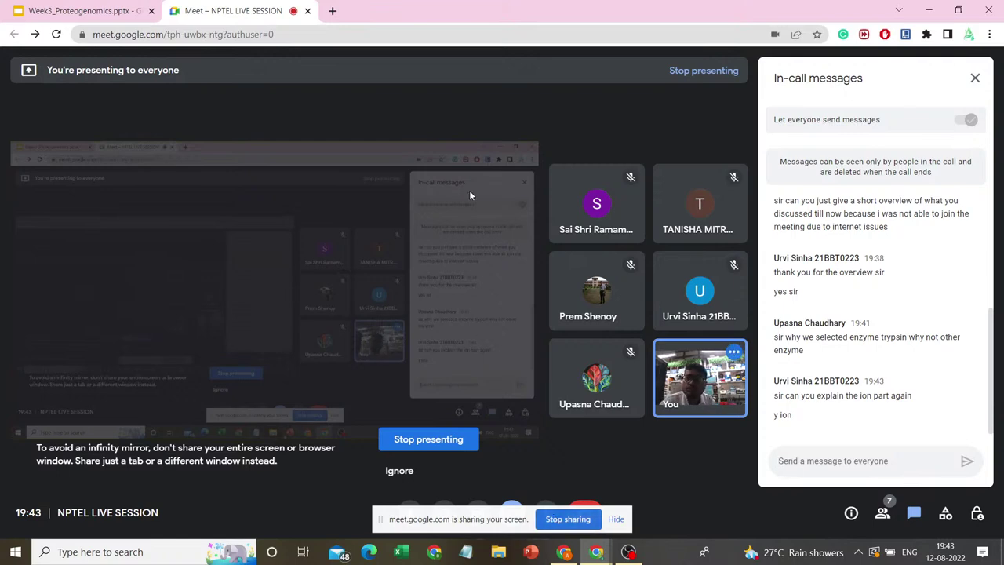
click(90, 11)
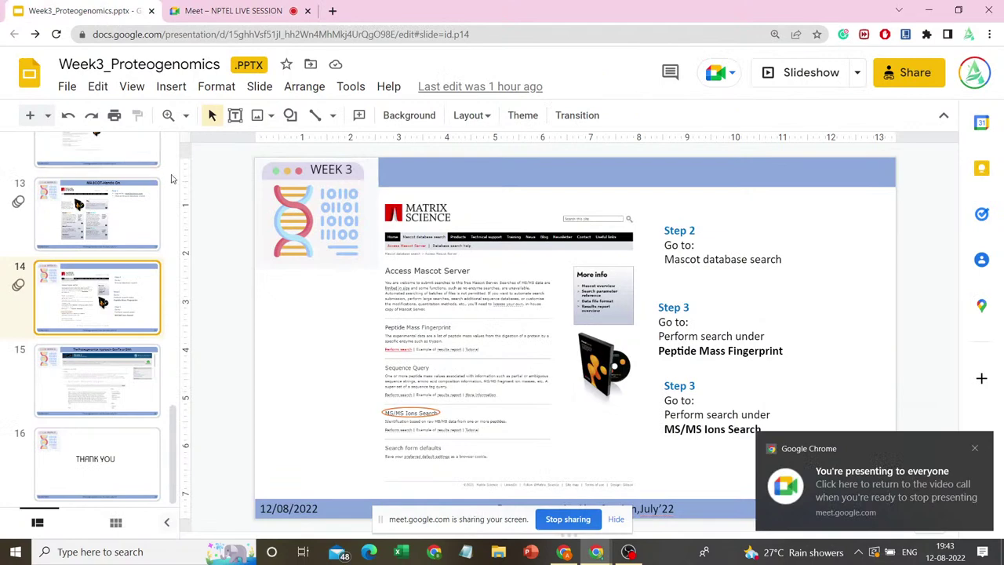
scroll(177, 184, up, 4)
scroll(141, 272, up, 4)
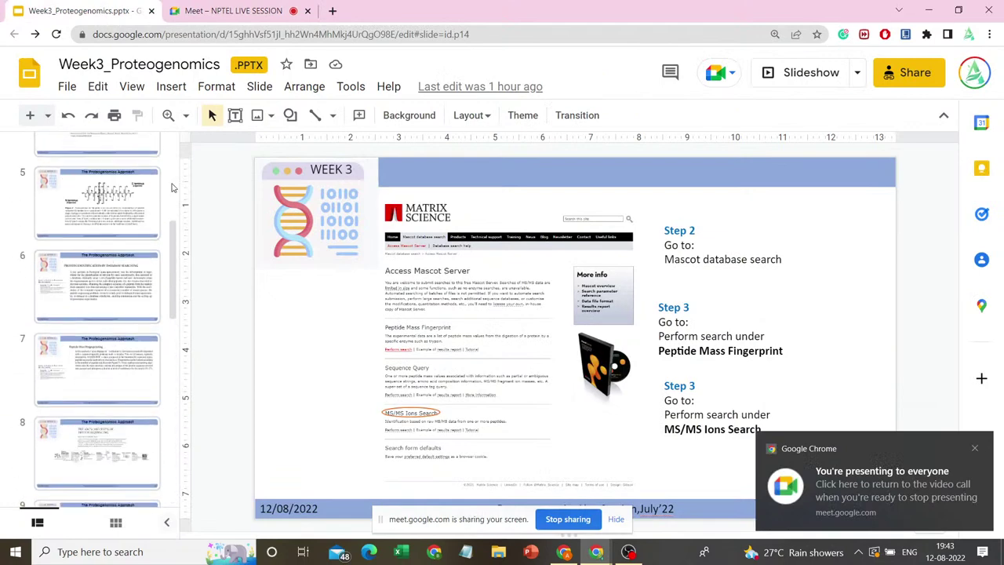
click(132, 200)
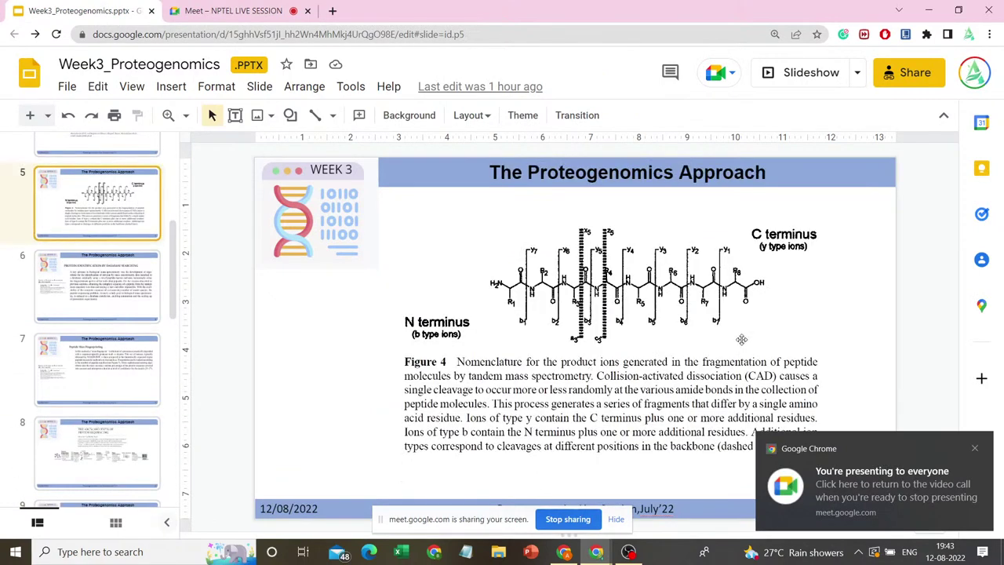
click(780, 72)
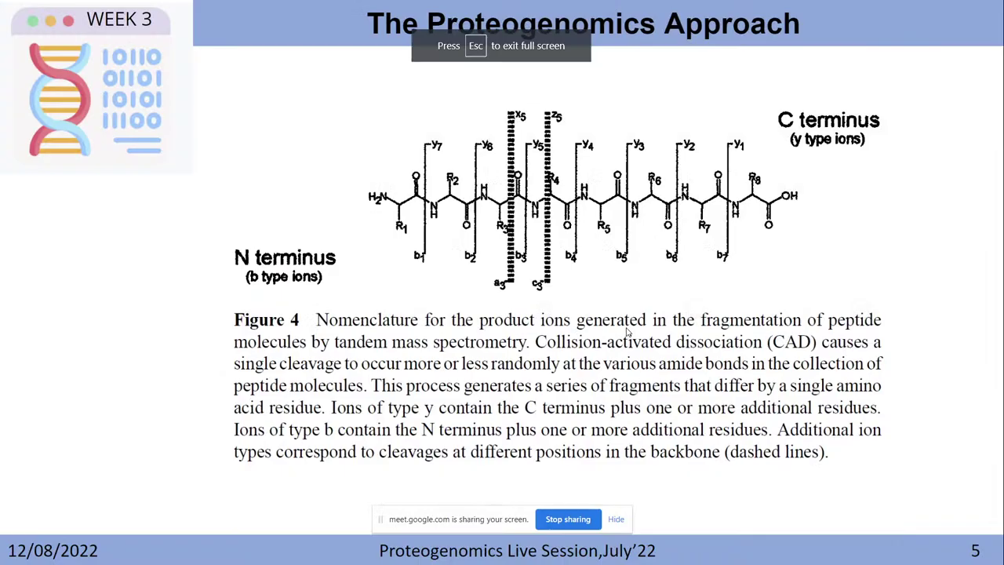
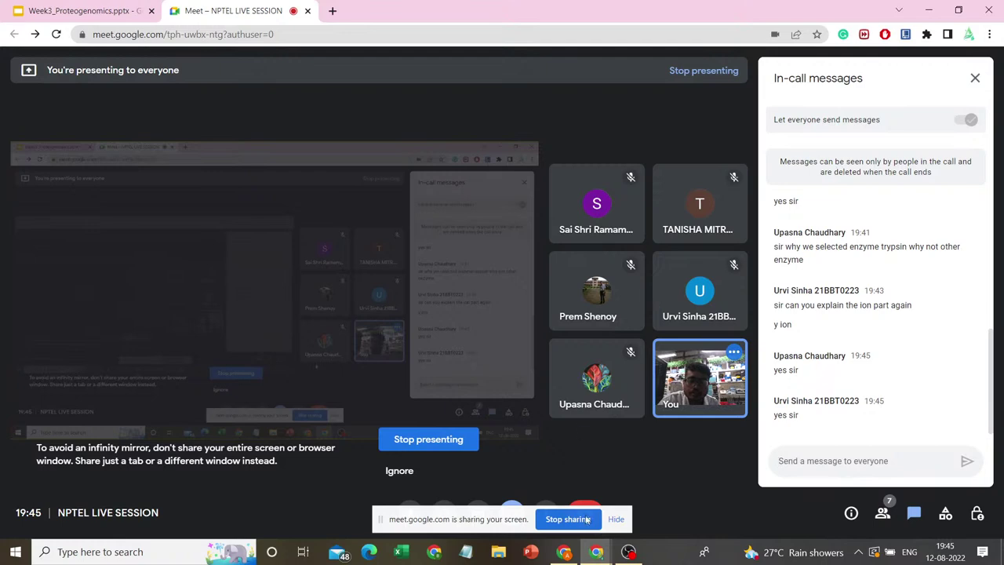
- Return to the Mascot results and open the peptide view of query 6 to examine its spectrum and fragment ion table
click(596, 553)
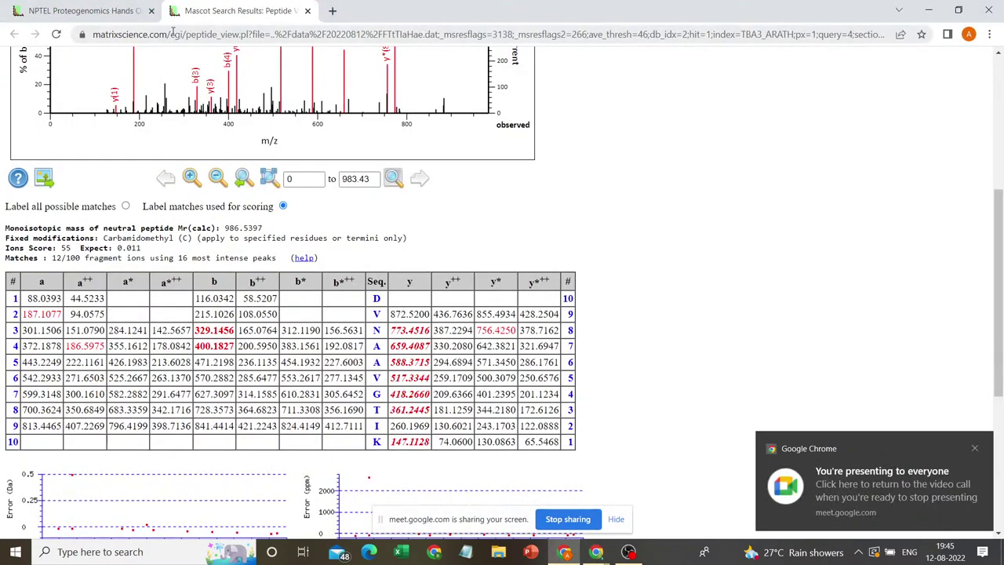
scroll(671, 109, up, 4)
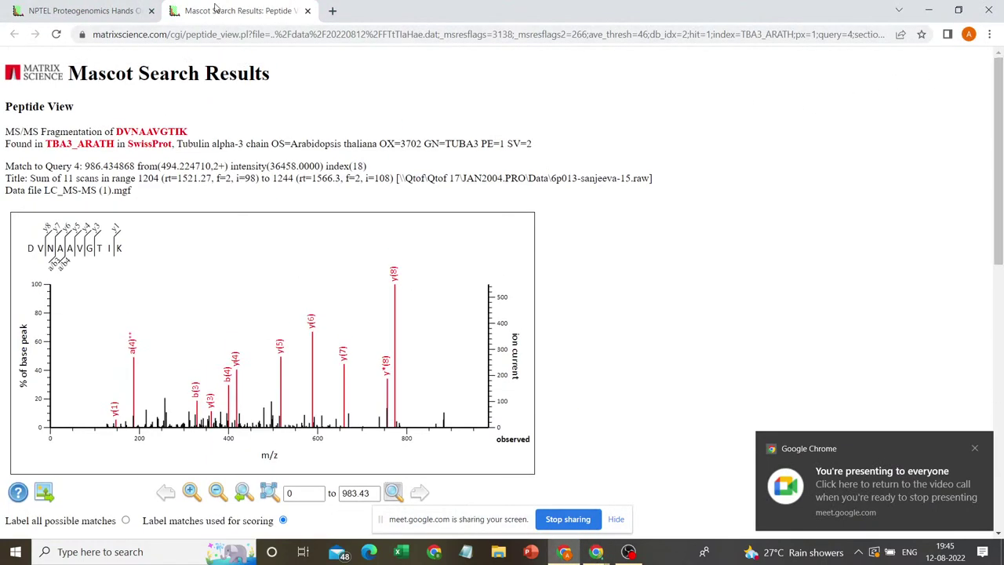
click(79, 10)
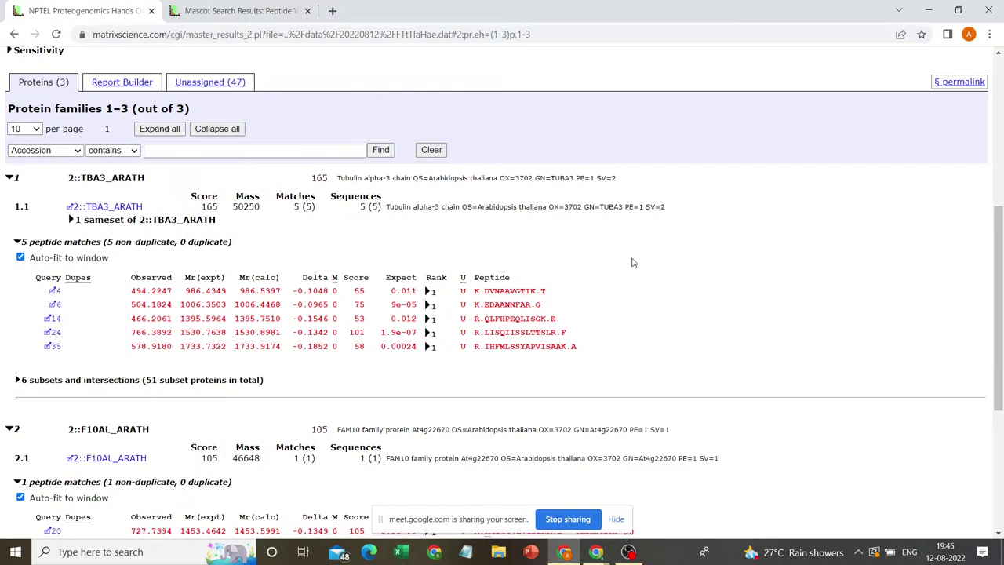
click(58, 312)
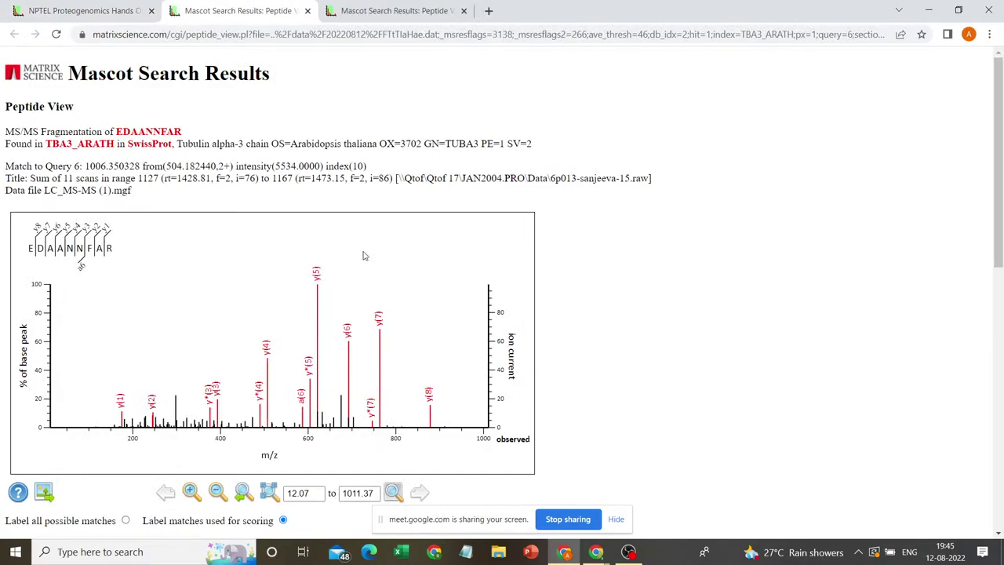
scroll(700, 246, down, 4)
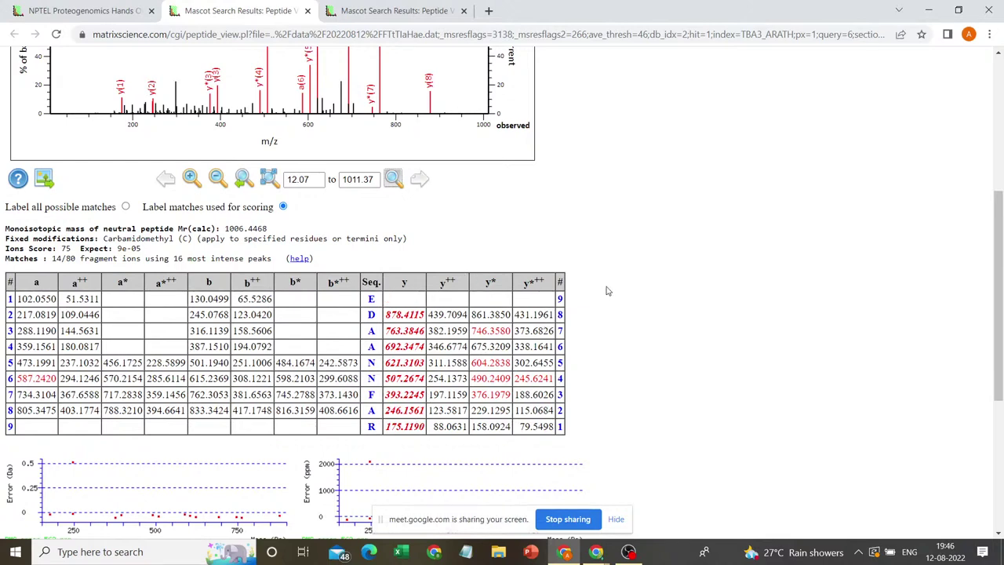
scroll(606, 291, up, 4)
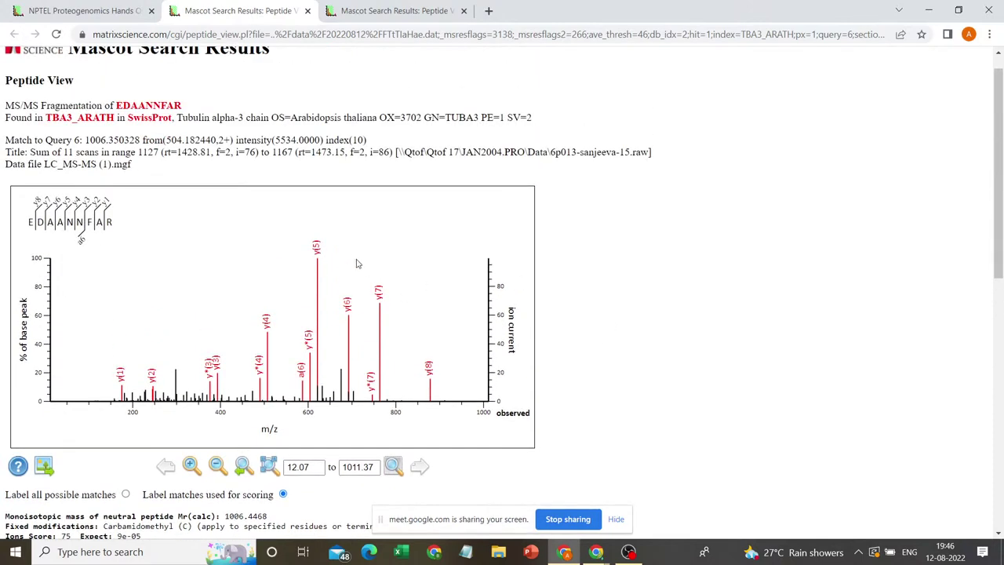
- Go back to Access Mascot Server, open a new MS/MS Ions Search form and set the search title to NPTEL Proteogenomics Hands On
click(102, 19)
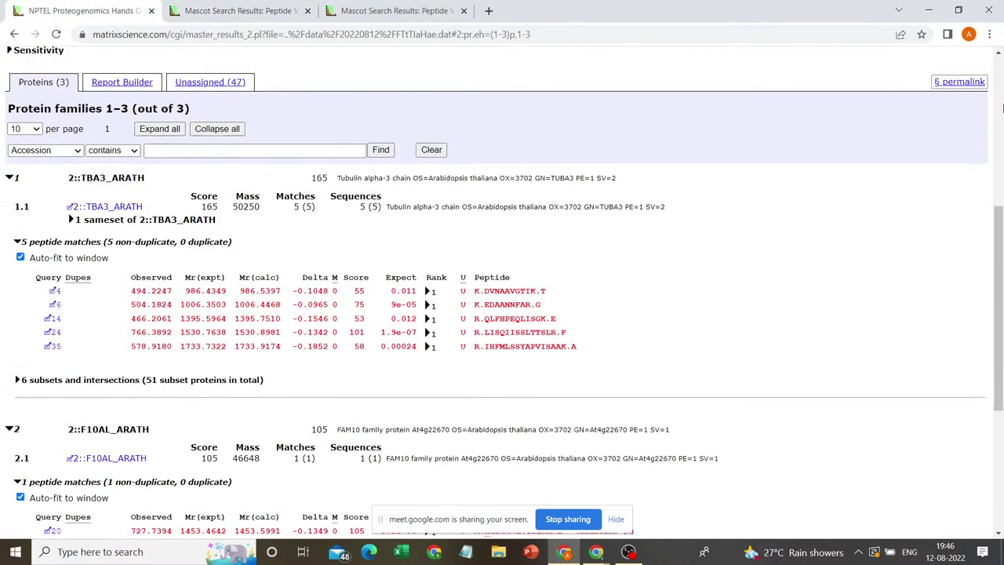
scroll(414, 100, up, 5)
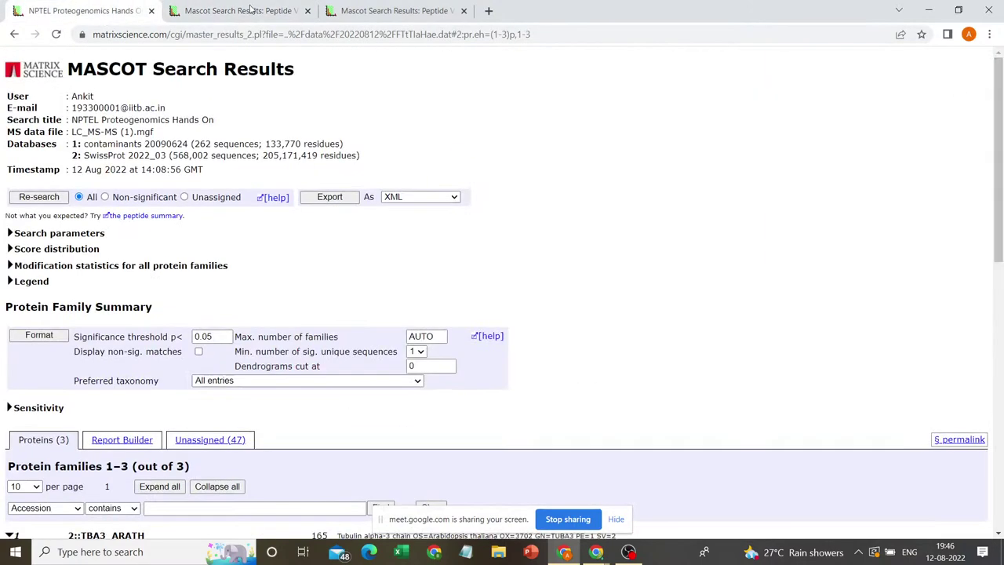
click(16, 34)
click(16, 33)
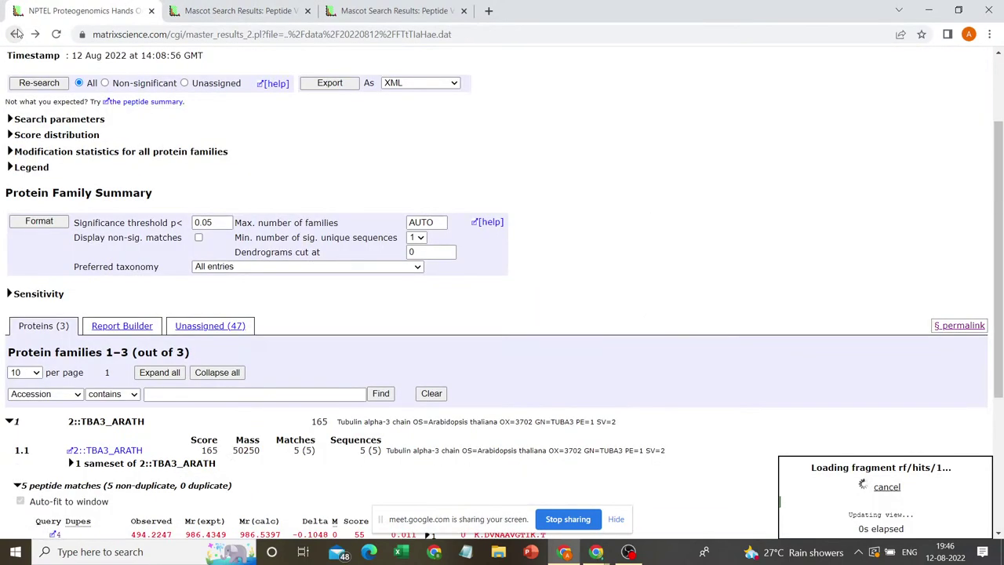
click(16, 34)
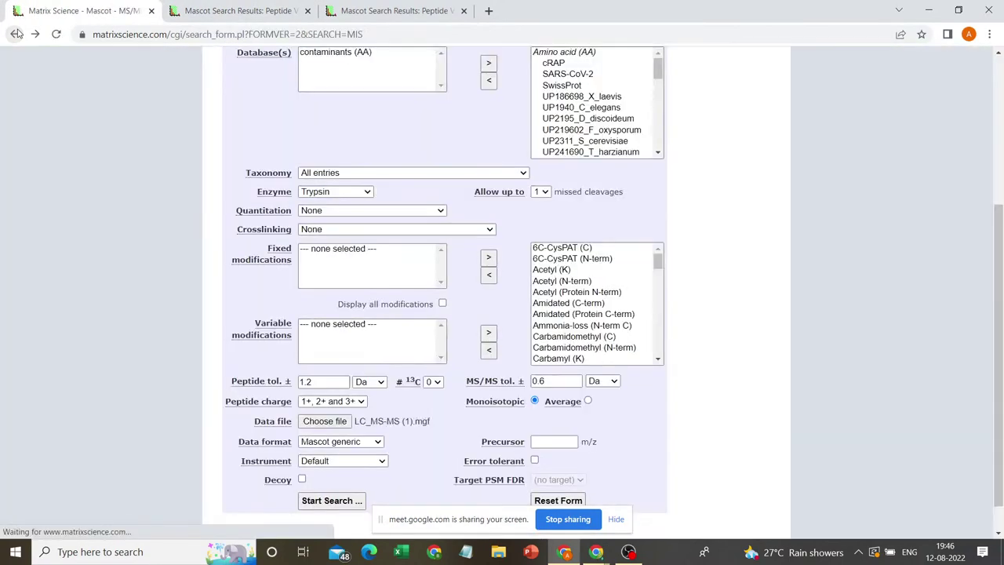
click(15, 34)
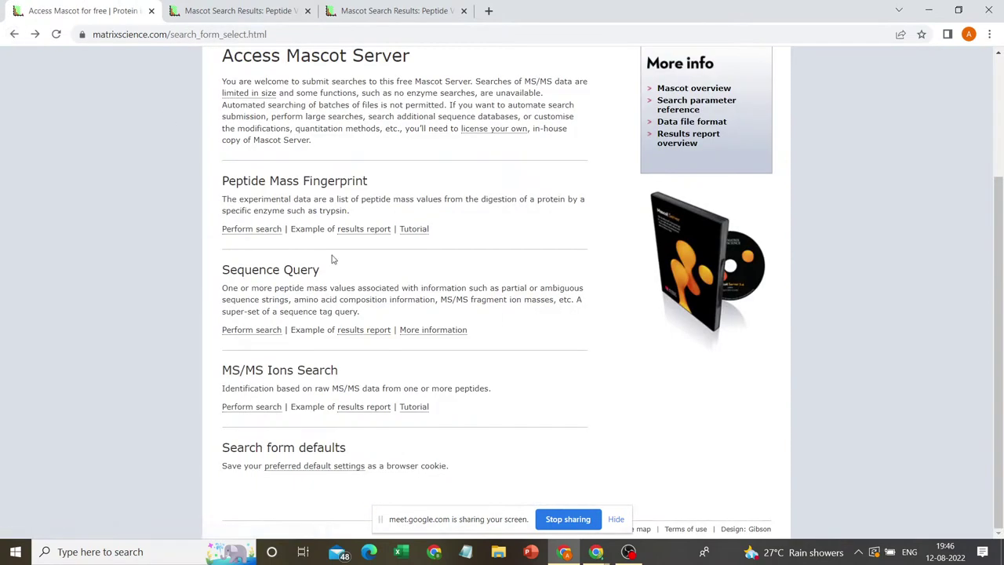
click(260, 407)
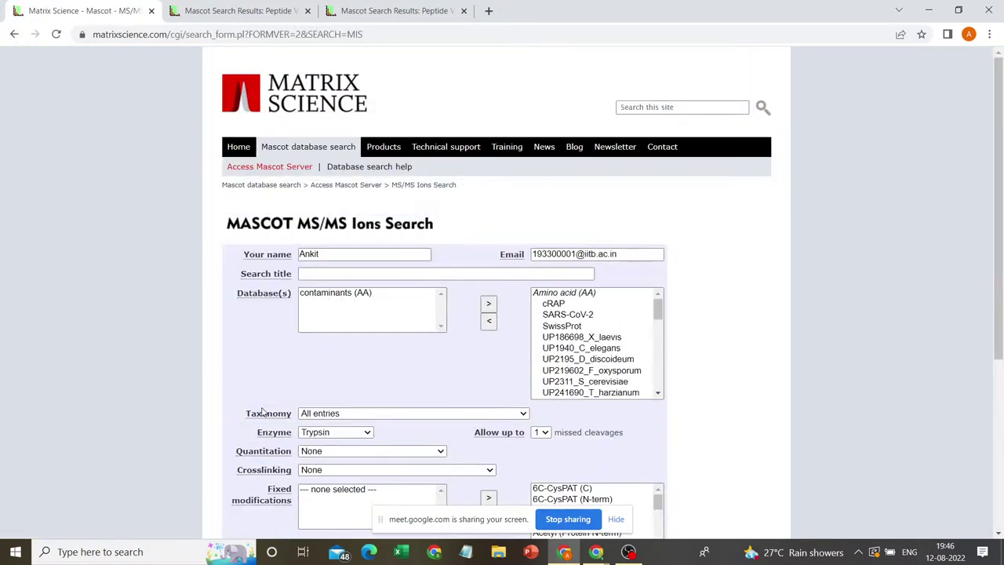
click(309, 275)
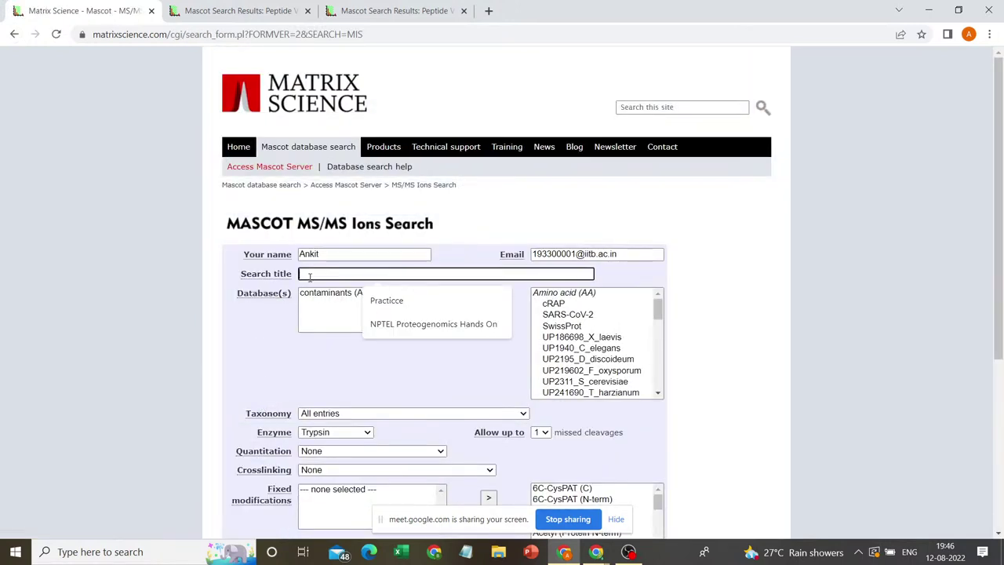
click(382, 319)
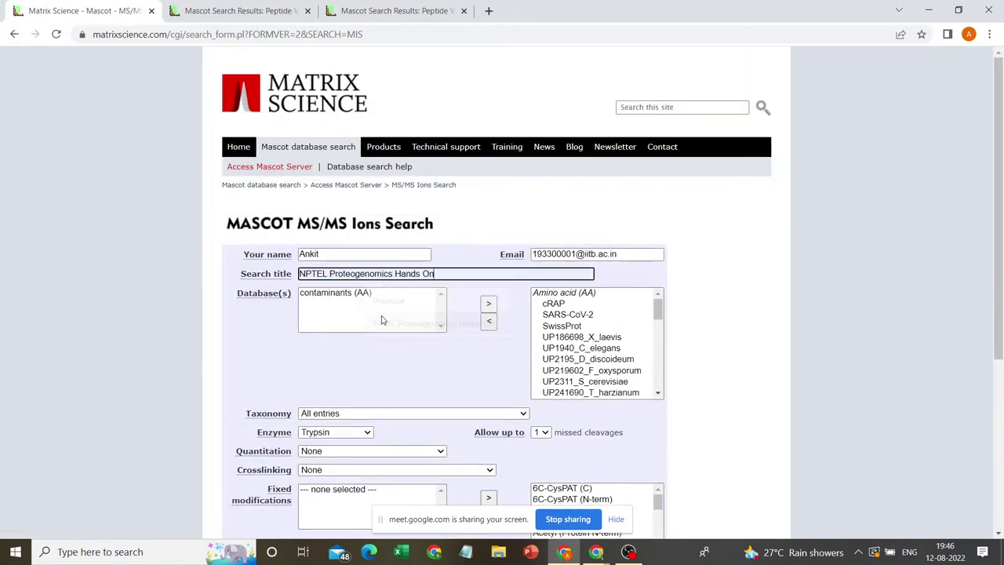
- Change the search title to NPTEL Proteogenomics Hands On_1 and replace the contaminants database with SwissProt
text(_1)
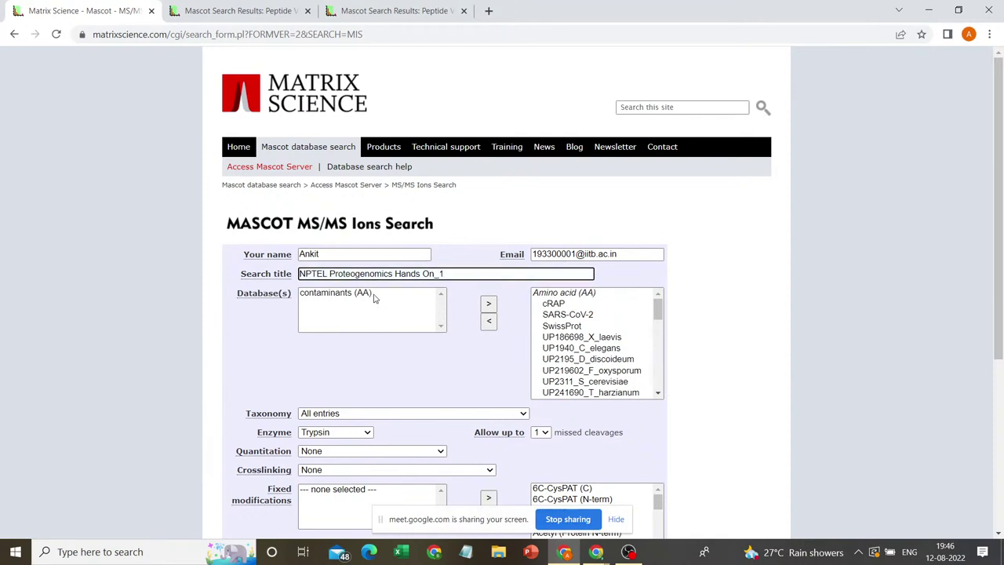
click(379, 295)
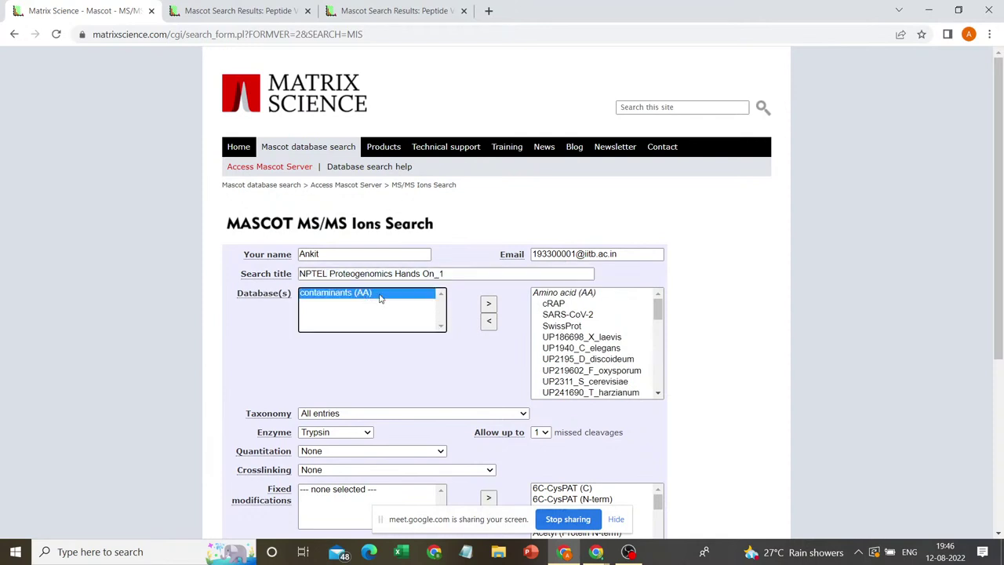
click(489, 306)
click(557, 337)
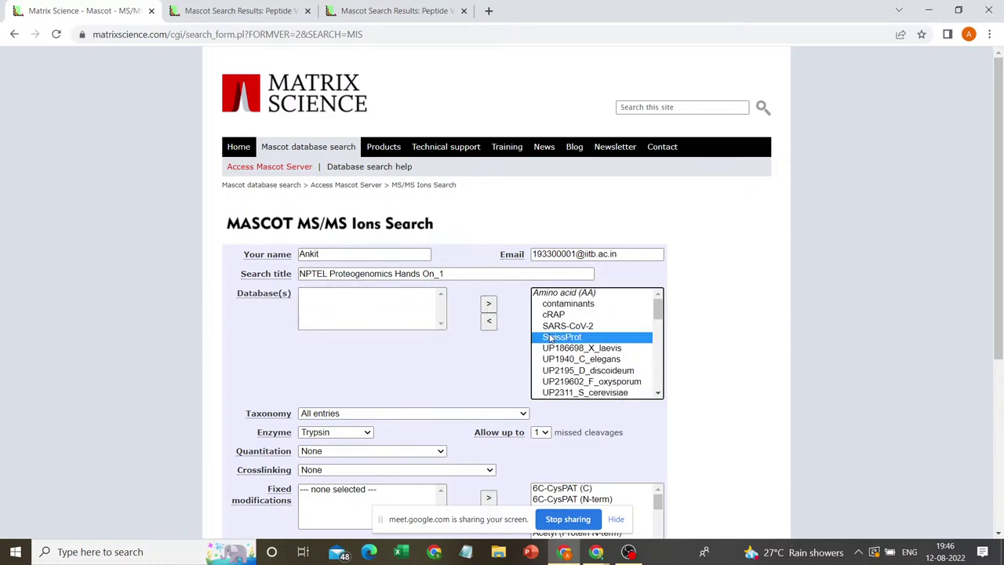
click(489, 321)
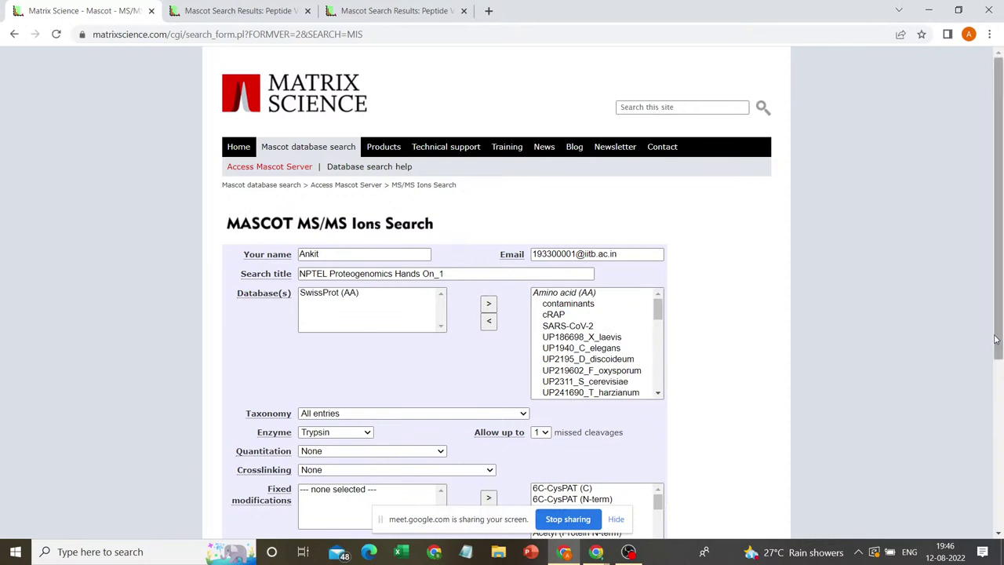
- Set the number of allowed missed cleavages to 0
scroll(991, 331, down, 3)
click(541, 315)
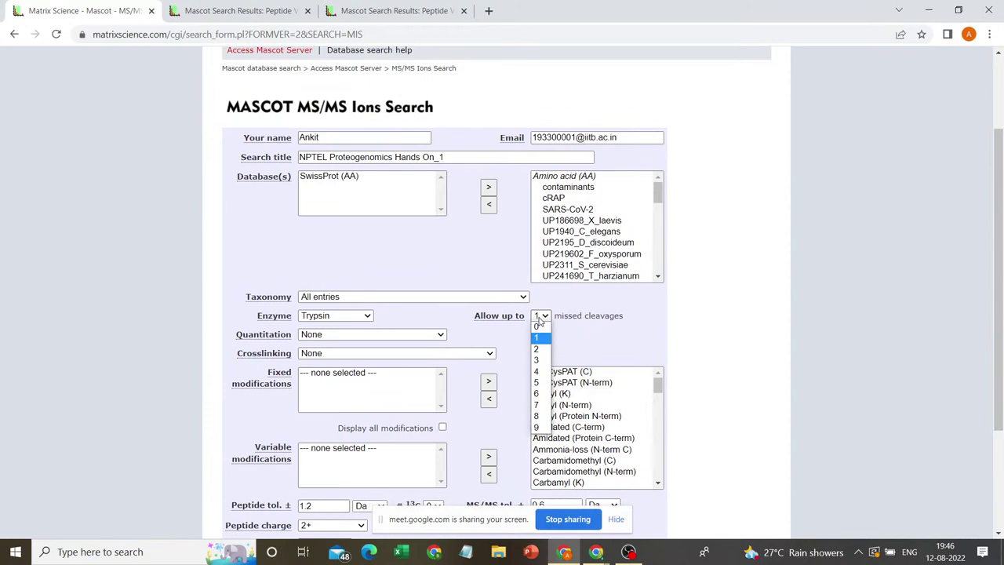
click(538, 326)
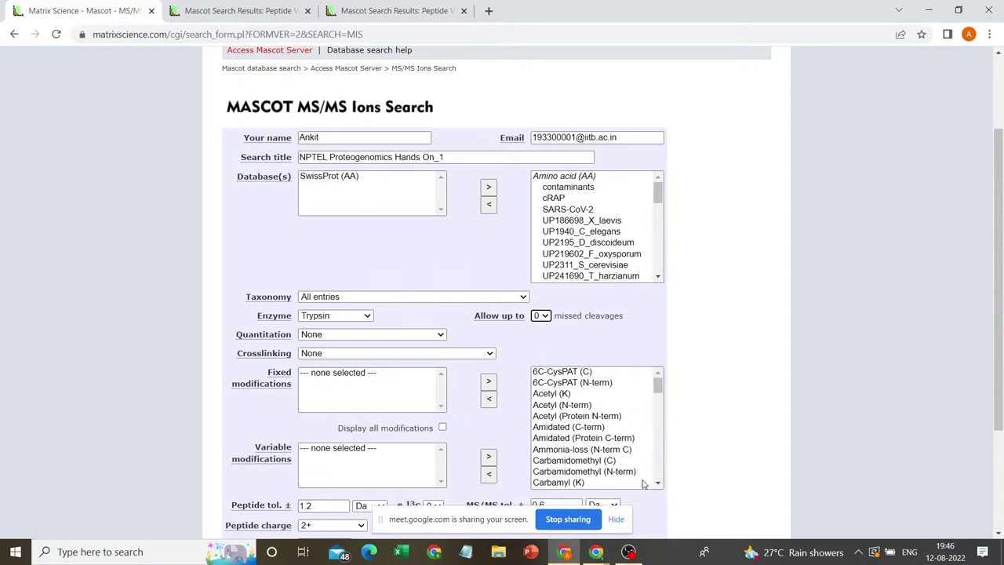
- Add Carbamidomethyl (C) as a fixed modification and Oxidation (M) as a variable modification
click(603, 464)
click(488, 403)
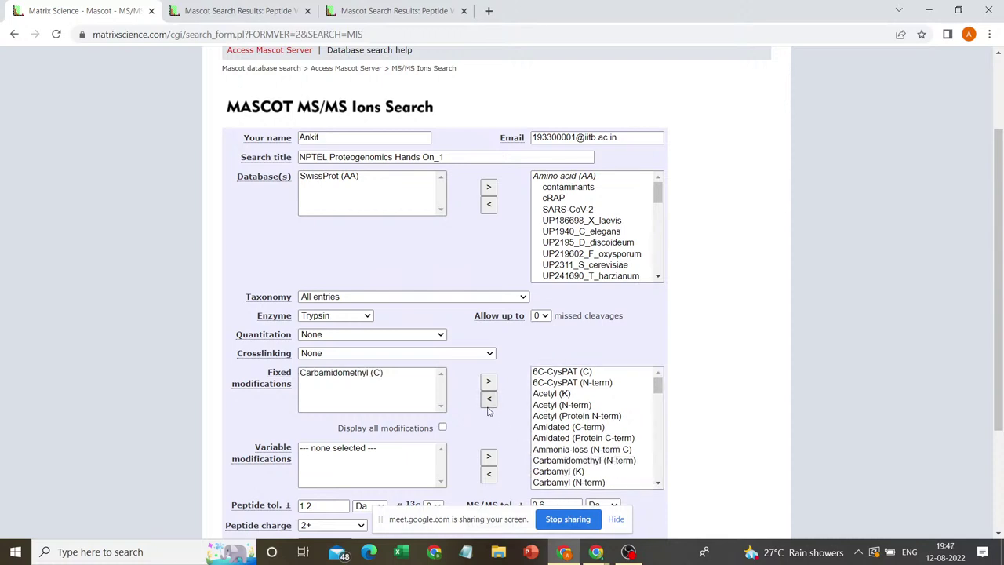
drag(658, 484, 657, 484)
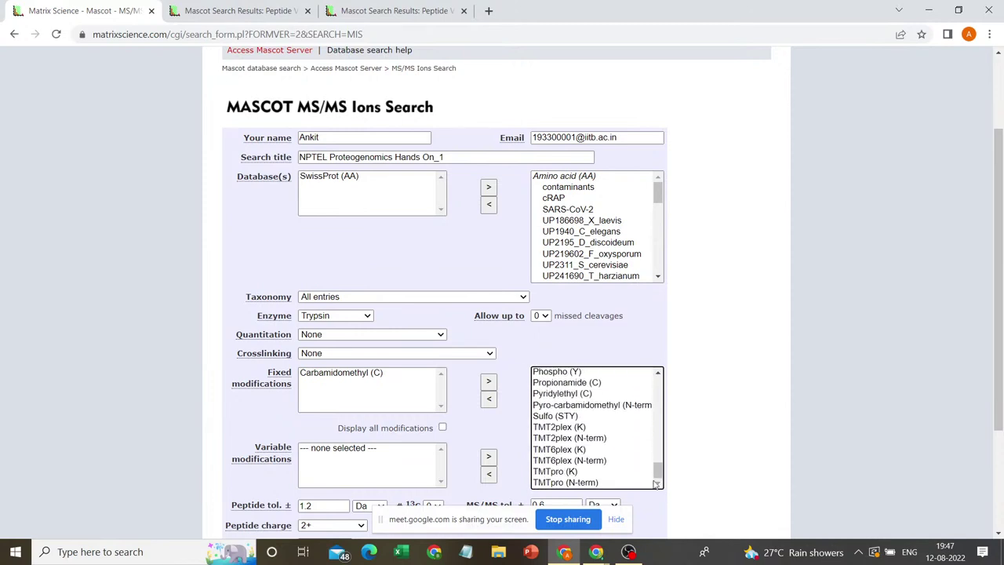
drag(658, 373, 658, 372)
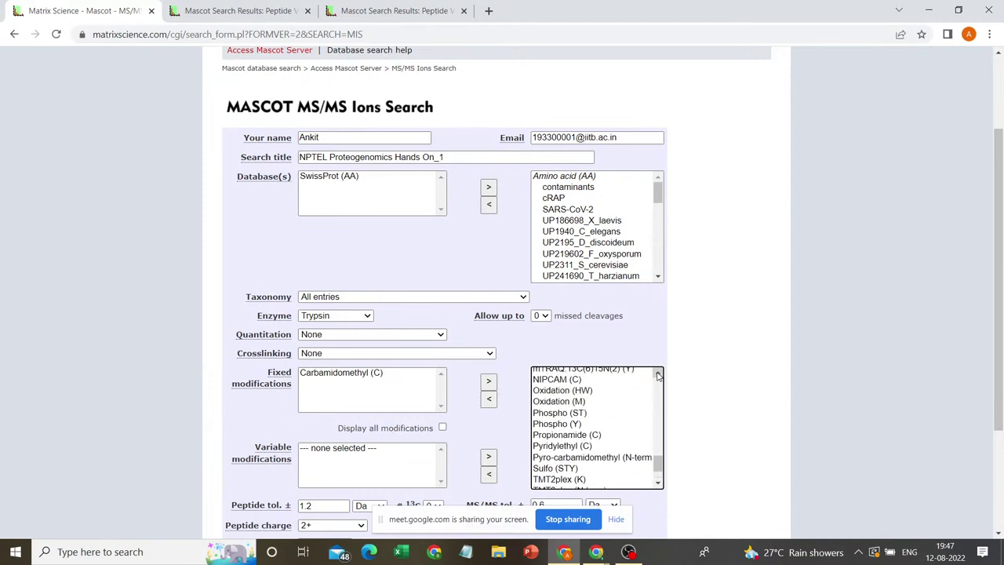
click(559, 400)
click(489, 460)
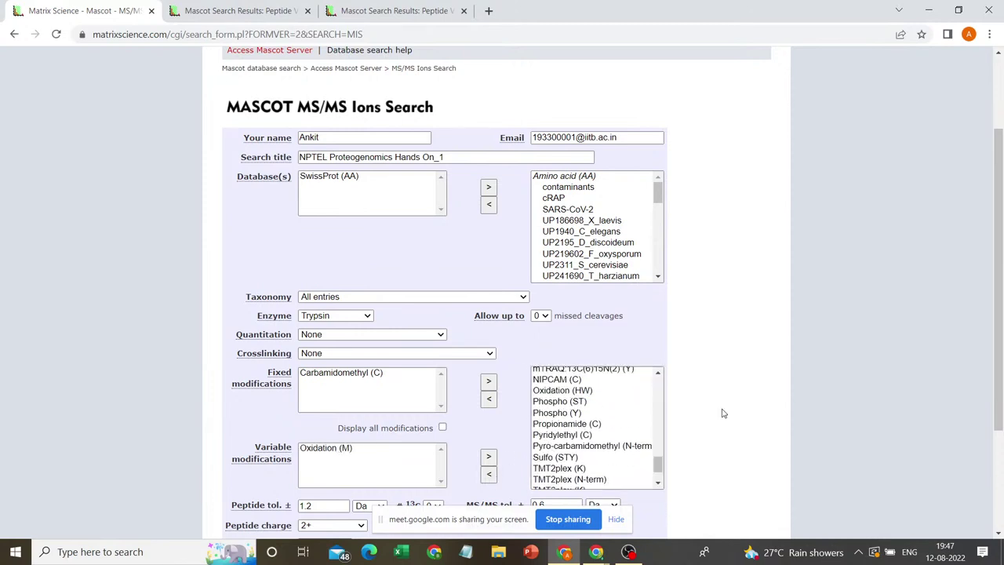
- Load LC_MS-MS (2).mgf as the data file and start the search with Decoy left off
drag(999, 360, 1001, 458)
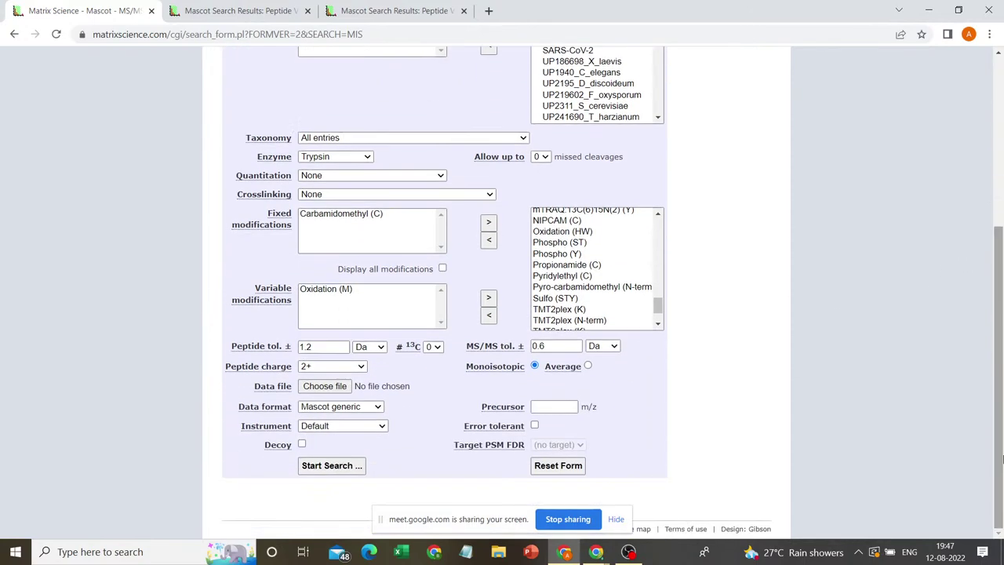
click(340, 387)
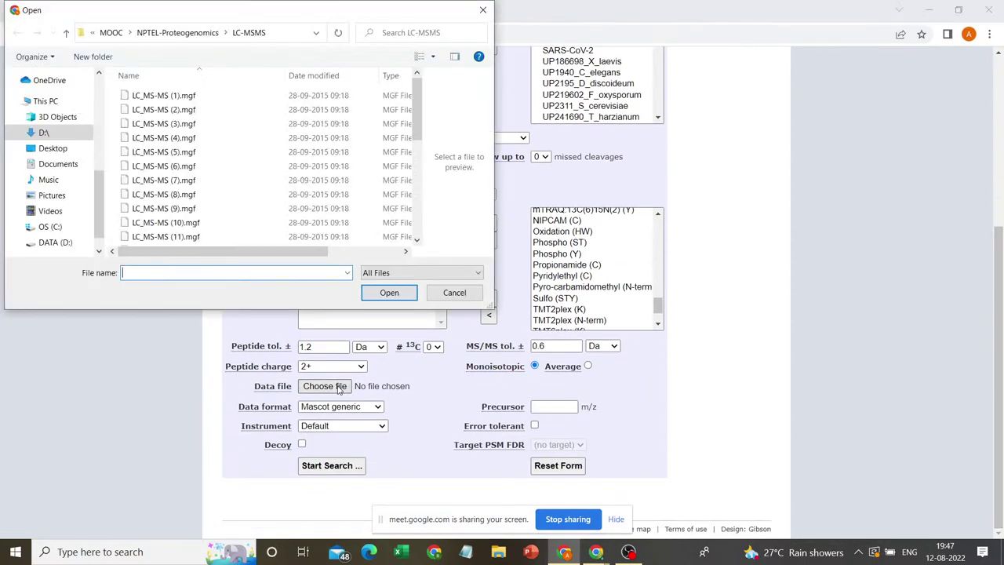
click(213, 114)
click(387, 291)
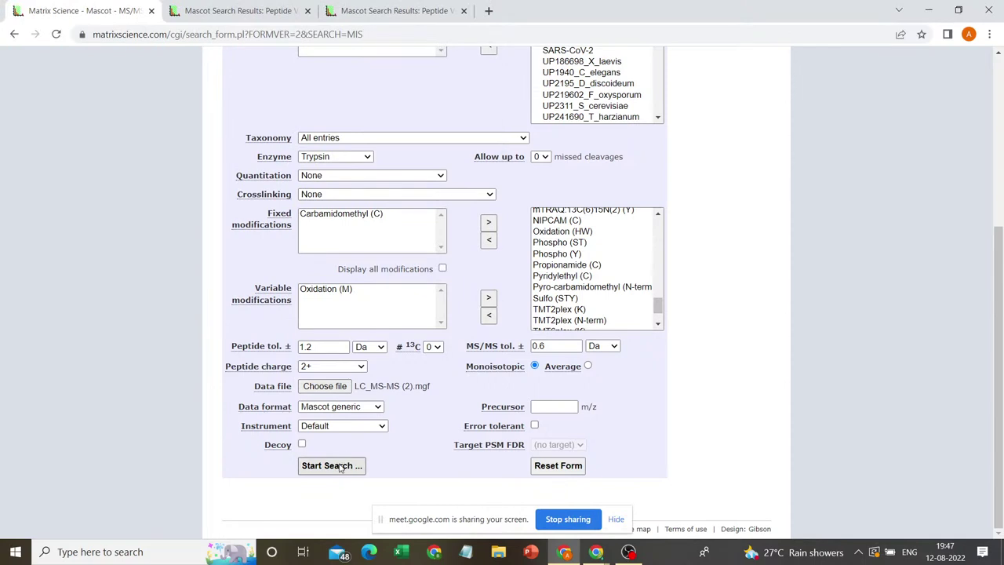
click(302, 444)
click(302, 445)
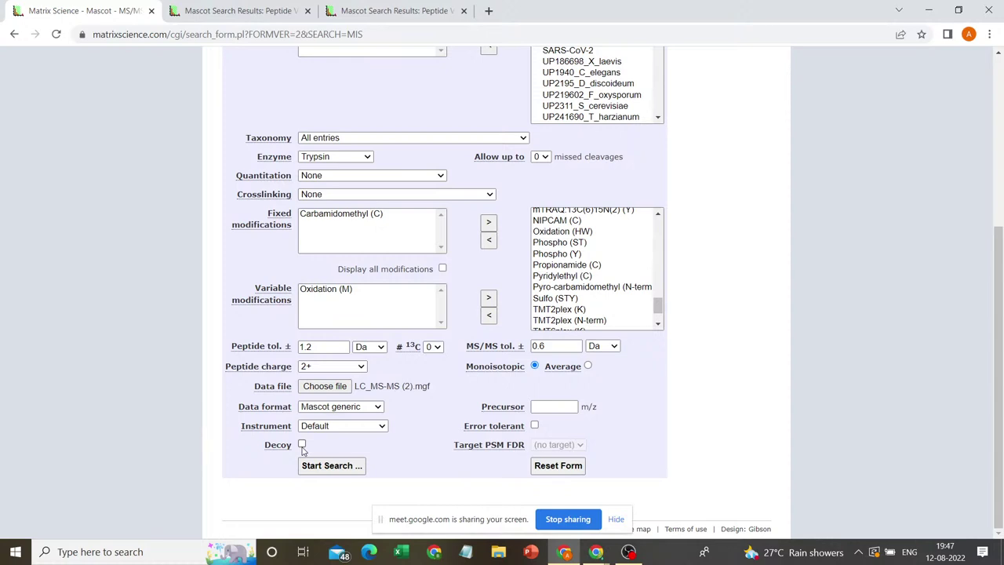
click(322, 468)
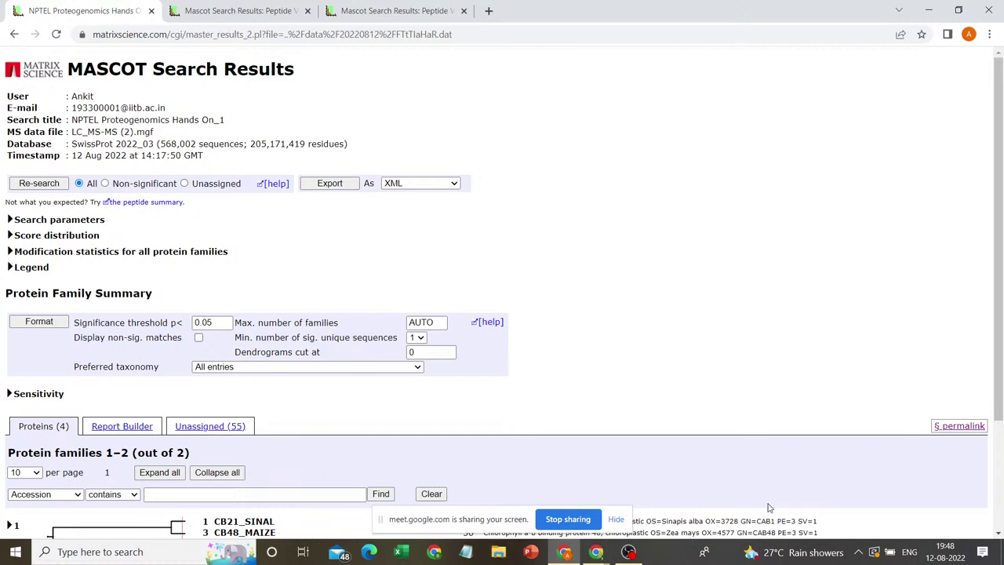
- Review the protein families in the search results, checking the members and descriptions of family 1
click(997, 536)
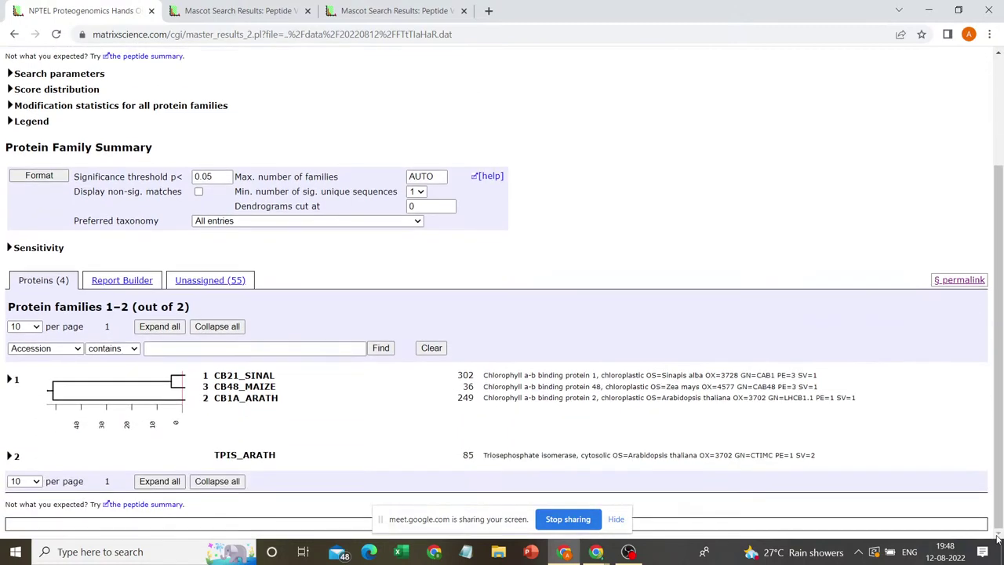
click(483, 373)
triple_click(492, 375)
click(511, 375)
double_click(495, 376)
double_click(205, 376)
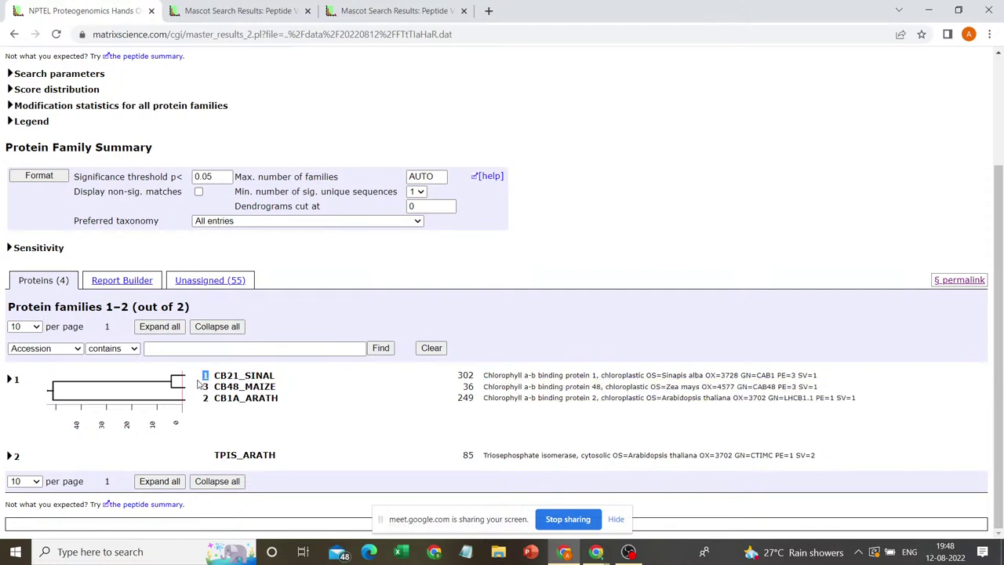
- Open the Report Builder and examine the score and source organism of the chlorophyll a-b binding proteins
click(136, 286)
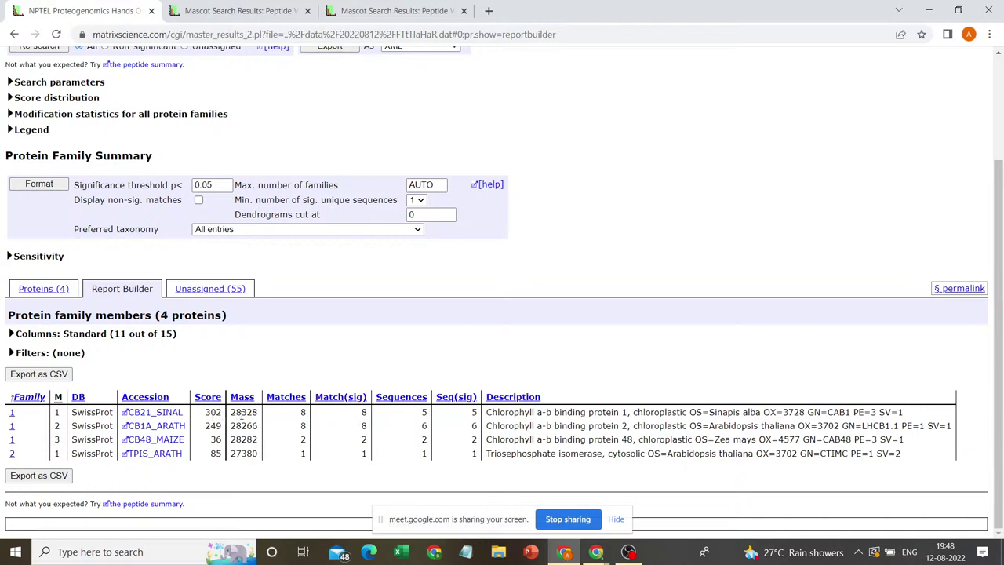
double_click(211, 412)
double_click(724, 412)
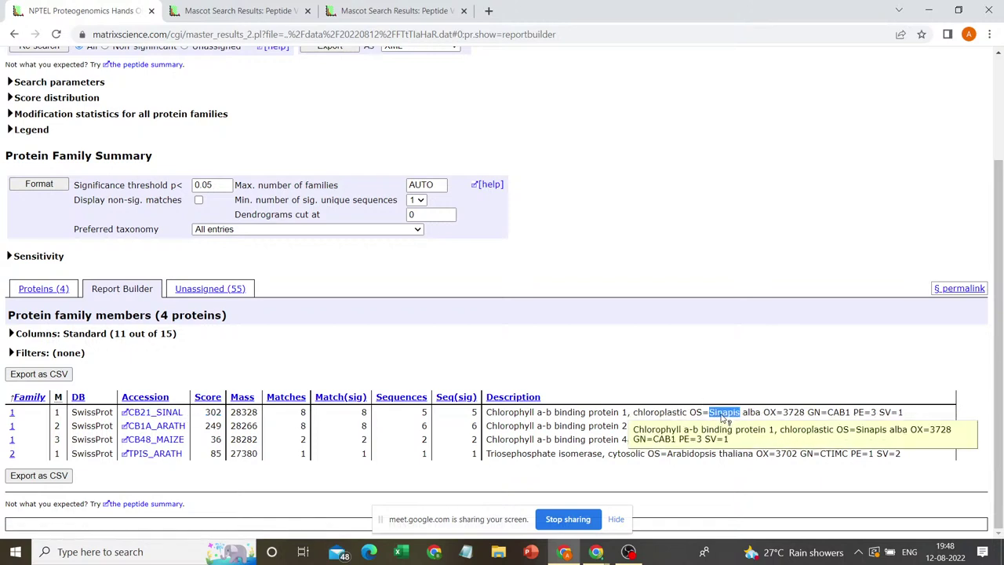
click(737, 431)
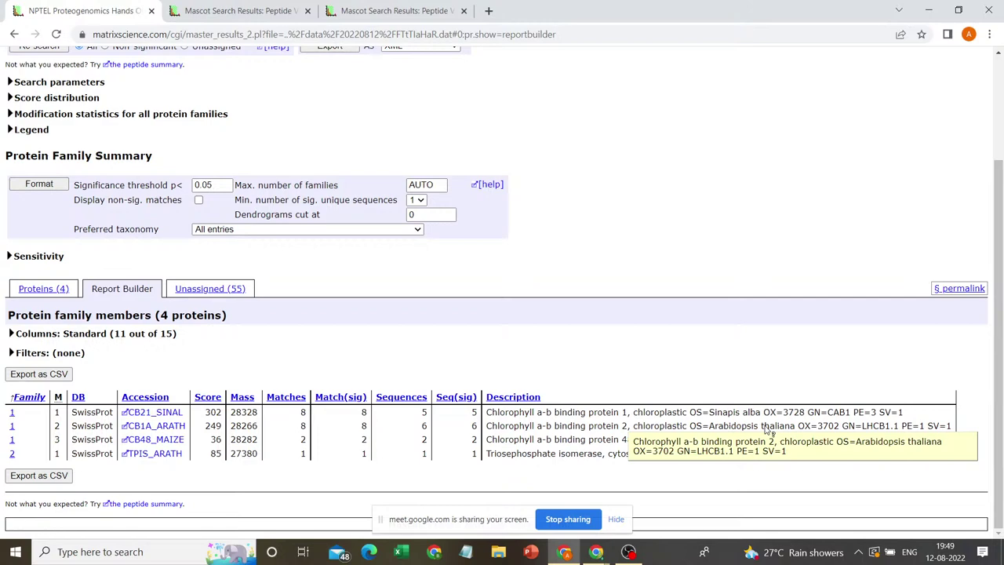
- Switch to OBS, dismiss the insufficient disk space message and minimize the OBS window
click(628, 551)
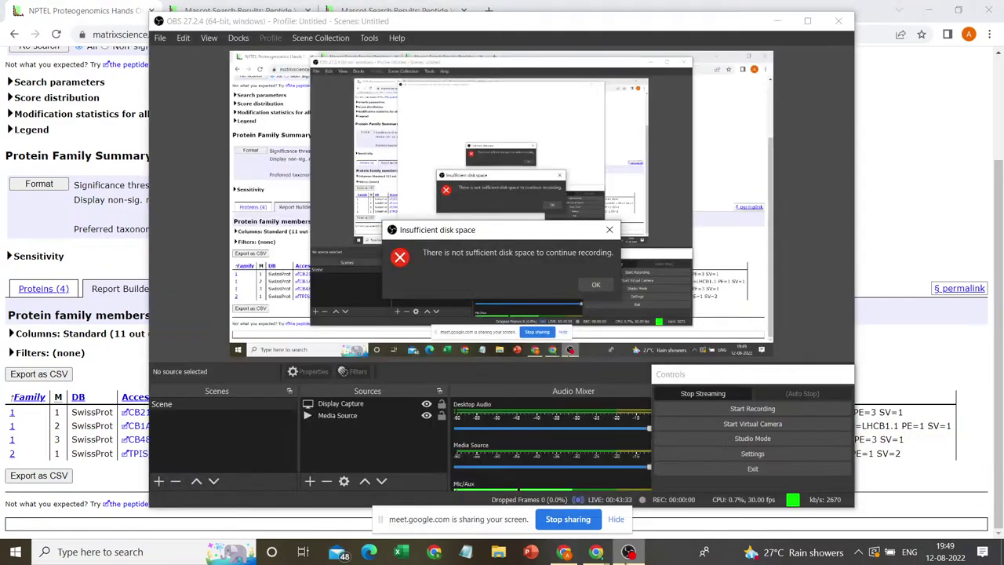
click(593, 287)
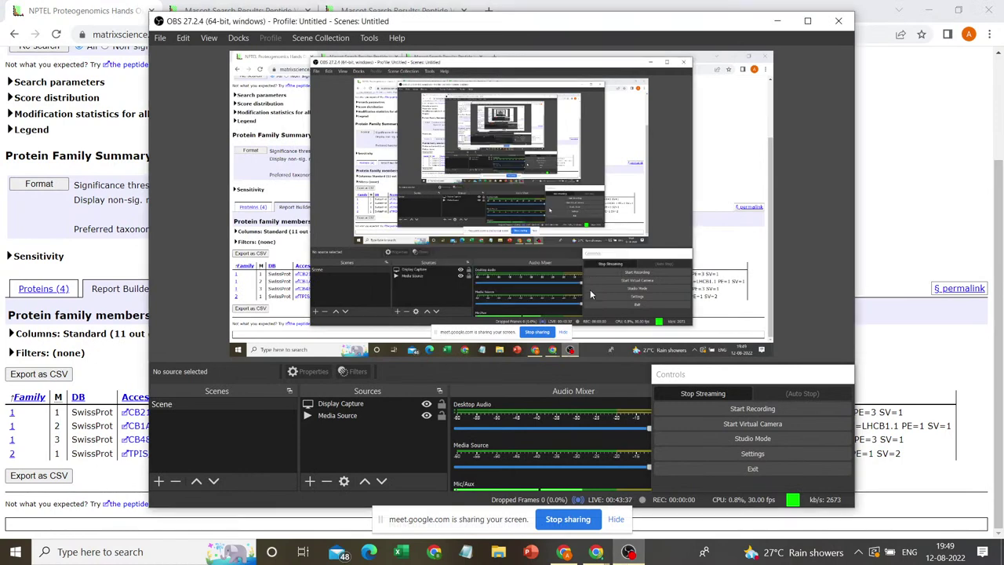
click(776, 20)
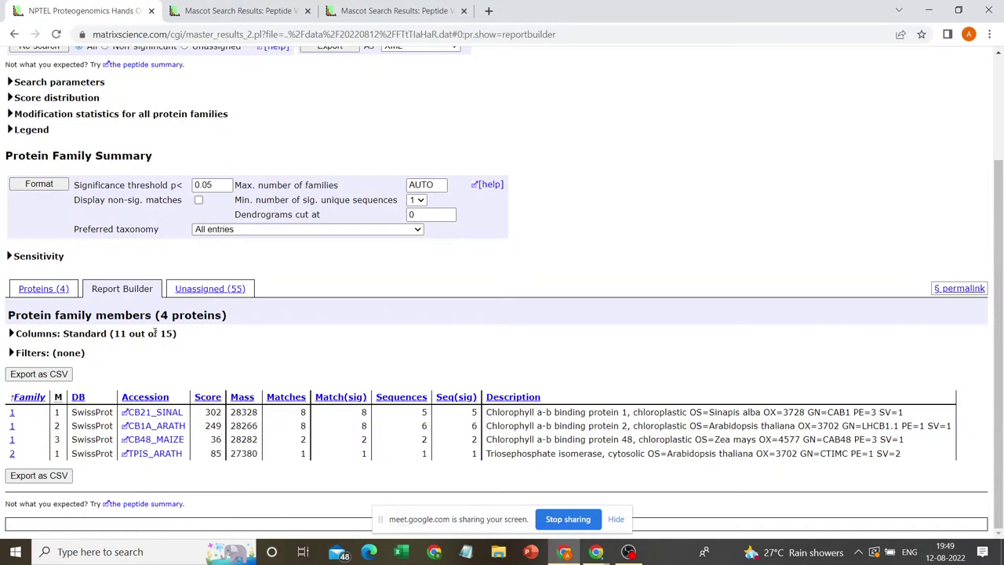
- Open the protein view of CB21_SINAL and check its database, score, monoisotopic mass and taxonomy
click(155, 423)
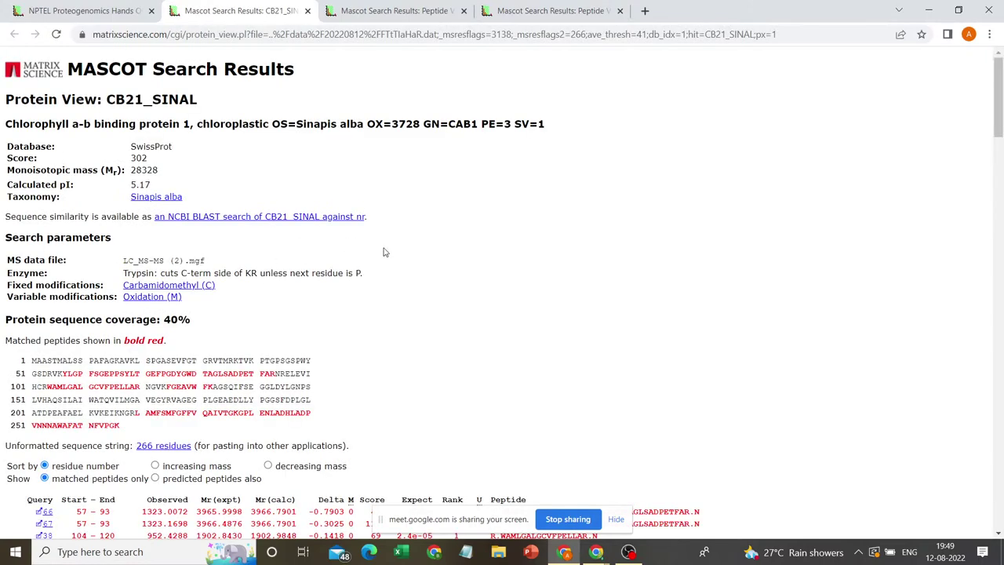
scroll(383, 252, down, 1)
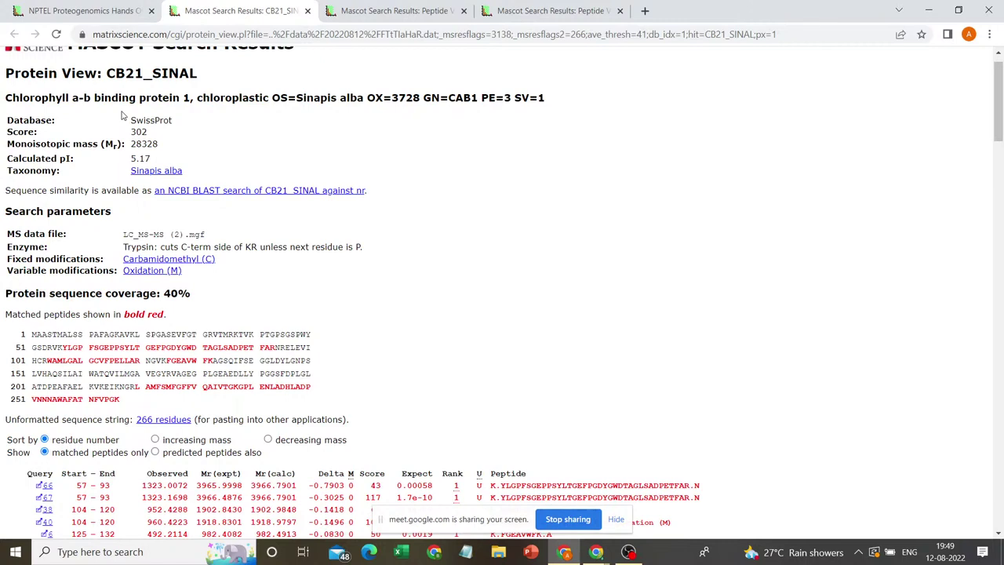
drag(183, 173, 146, 131)
click(146, 131)
double_click(172, 122)
double_click(138, 145)
click(321, 229)
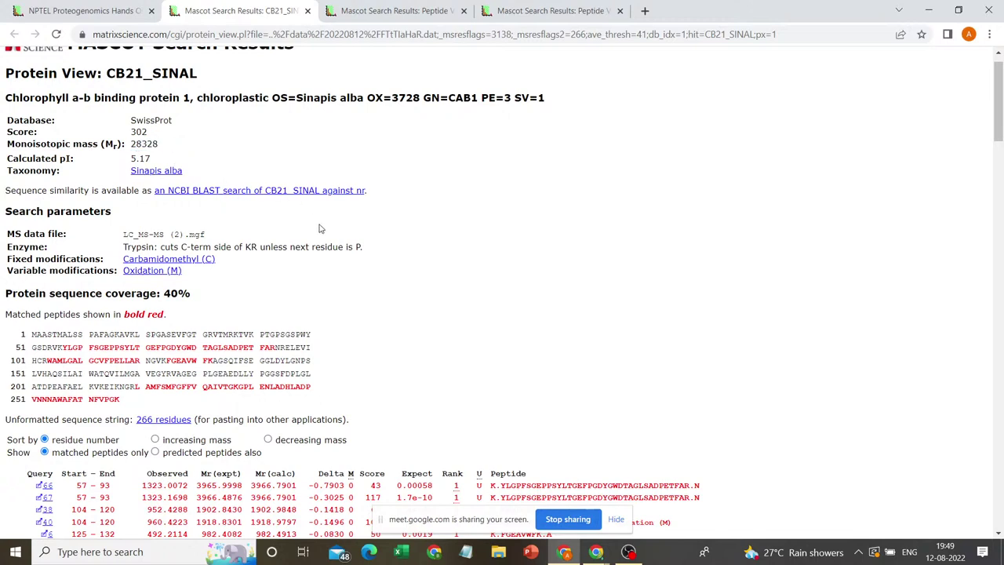
- Examine the matched peptides in the CB21_SINAL sequence, and review the peptide match table and error plots
double_click(82, 345)
double_click(44, 334)
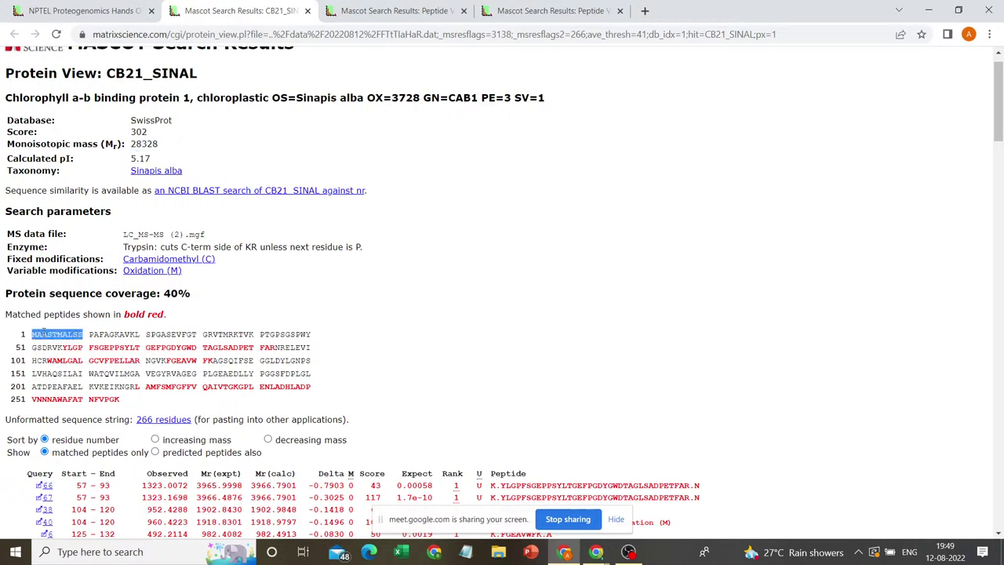
drag(120, 400, 91, 402)
click(263, 387)
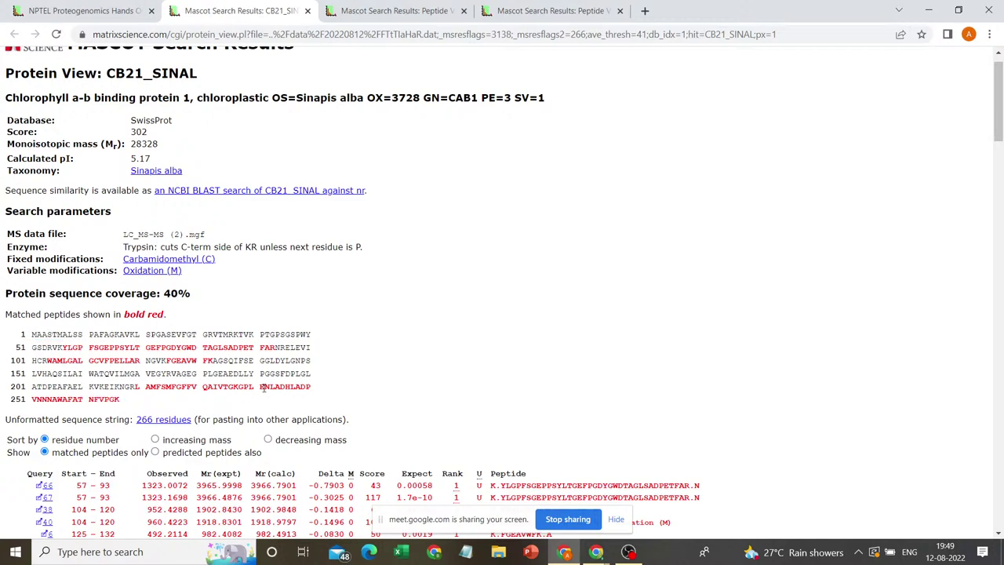
scroll(426, 379, down, 4)
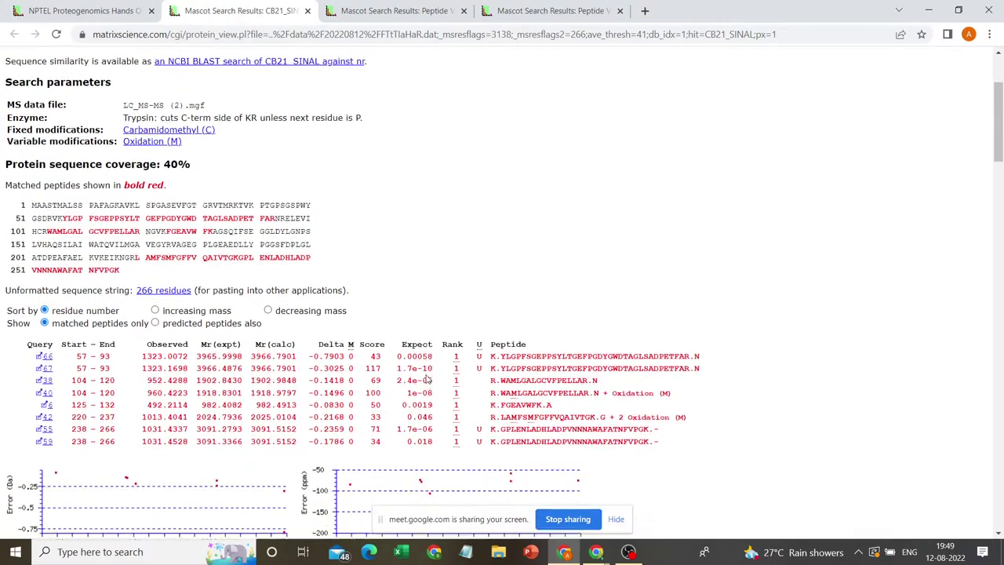
scroll(425, 379, down, 5)
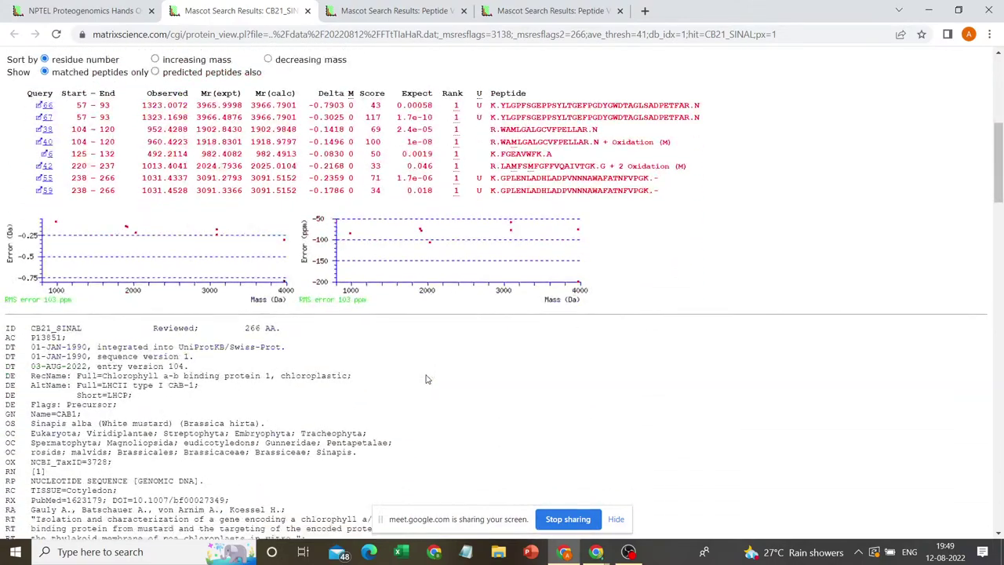
scroll(426, 379, up, 6)
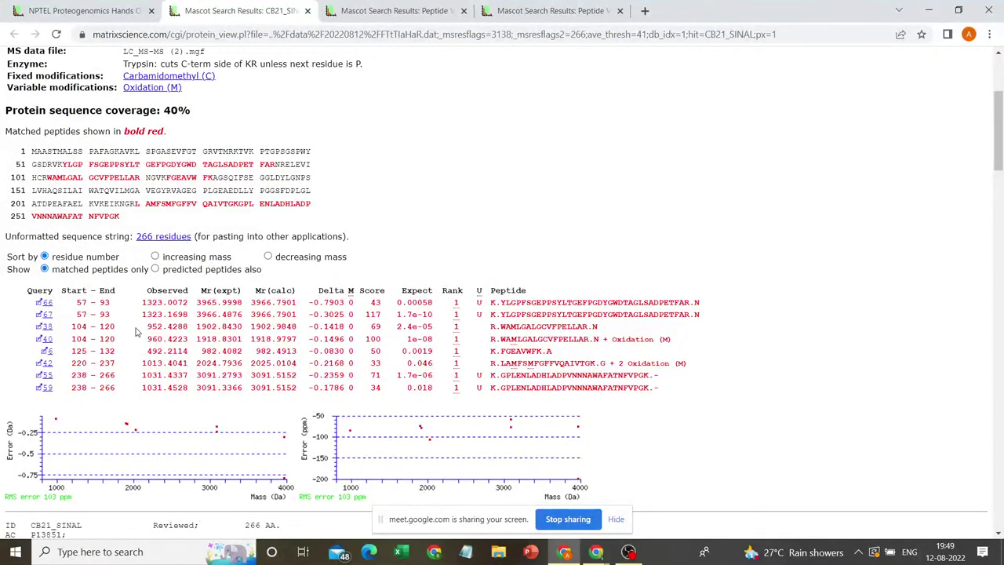
- Open the peptide view of query 66 and examine its spectrum, fragment ion table and error plots
click(45, 312)
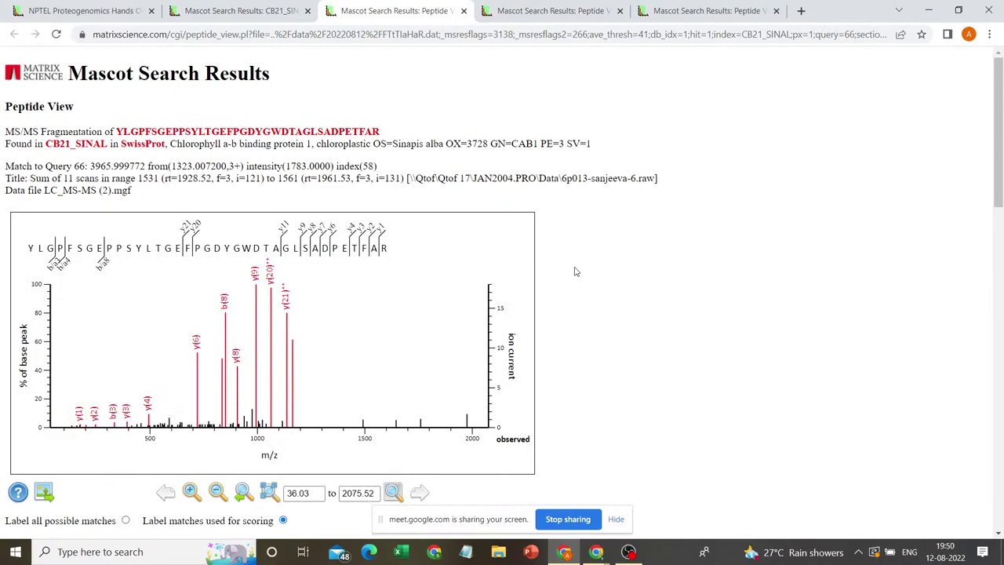
scroll(574, 271, down, 4)
scroll(574, 271, down, 4)
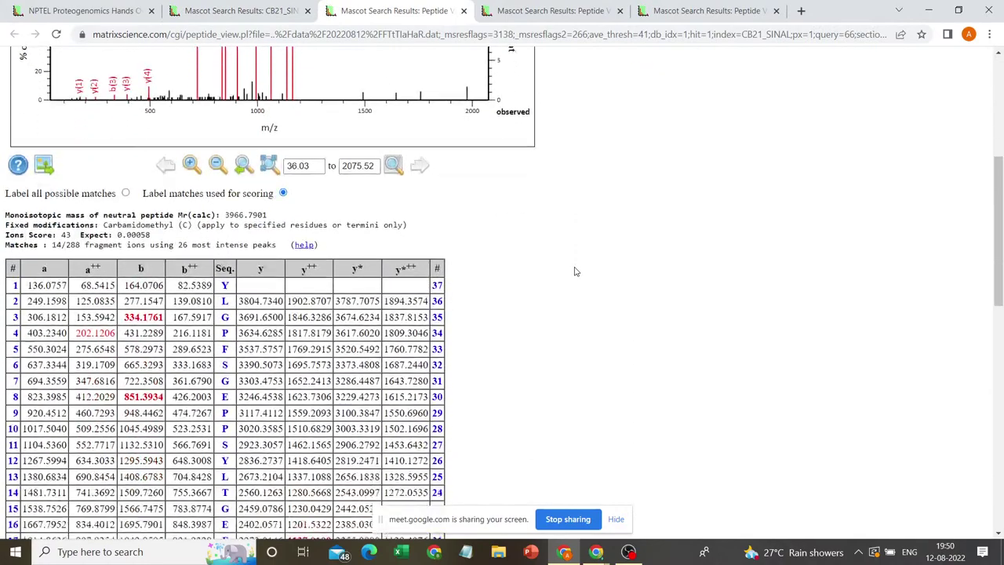
scroll(574, 271, down, 3)
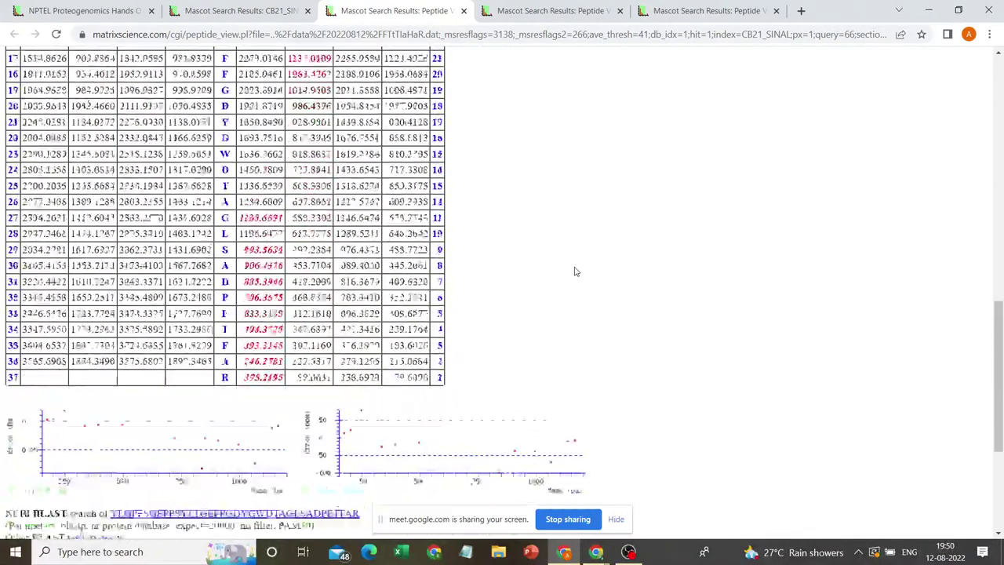
scroll(574, 272, up, 10)
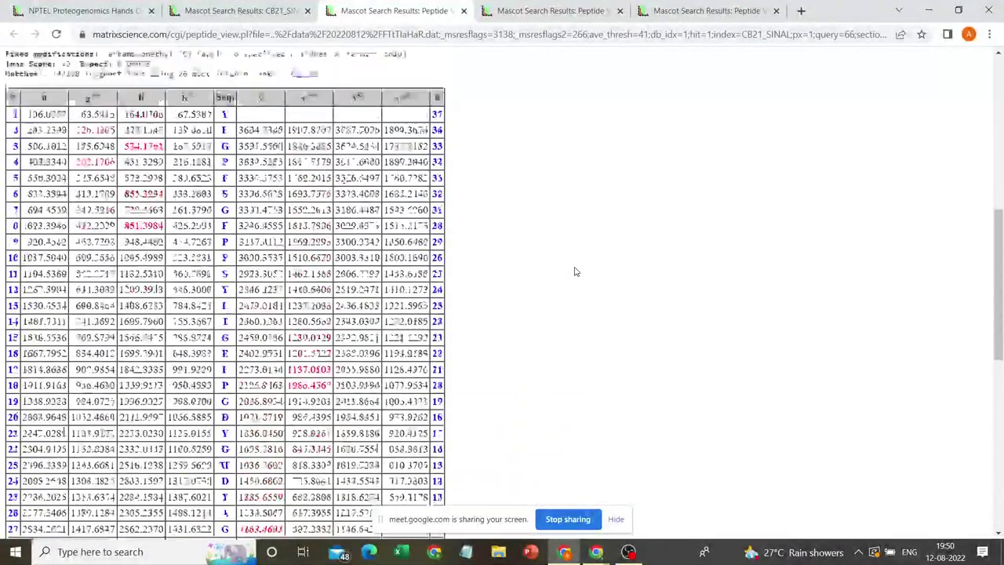
- Return to the MS/MS Ions Search form from the earlier results and add SwissProt to the selected databases alongside contaminants
click(96, 8)
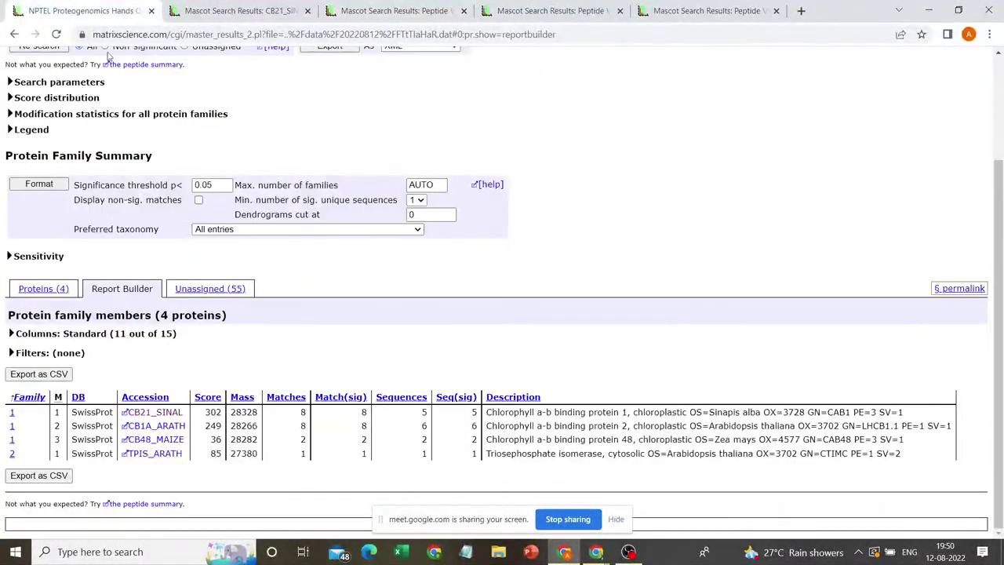
click(15, 36)
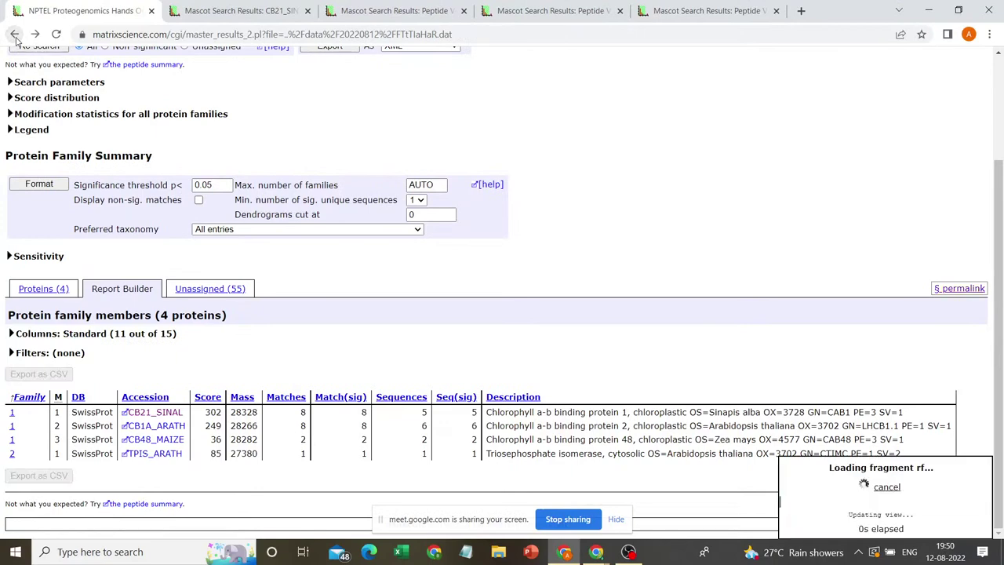
click(15, 35)
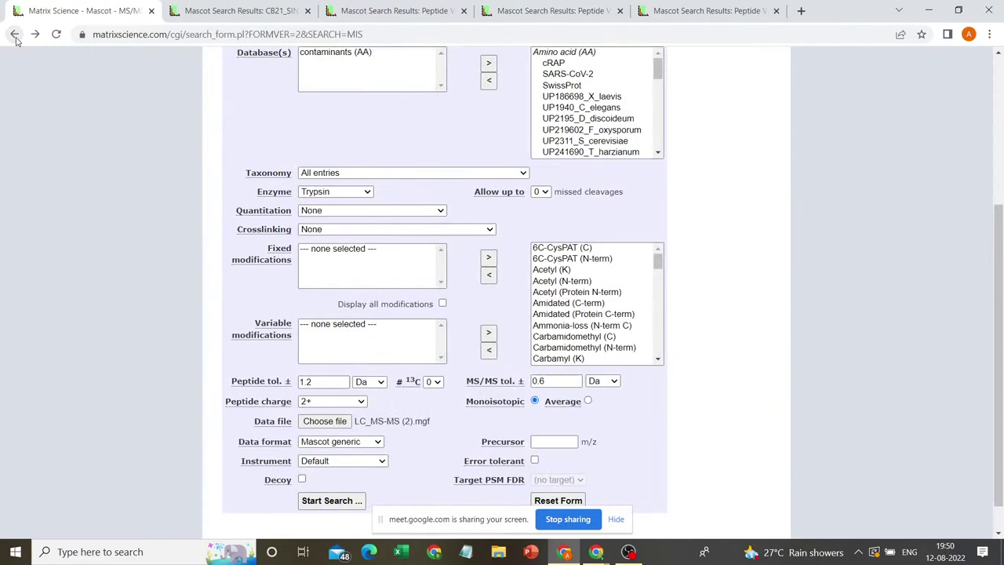
click(1001, 122)
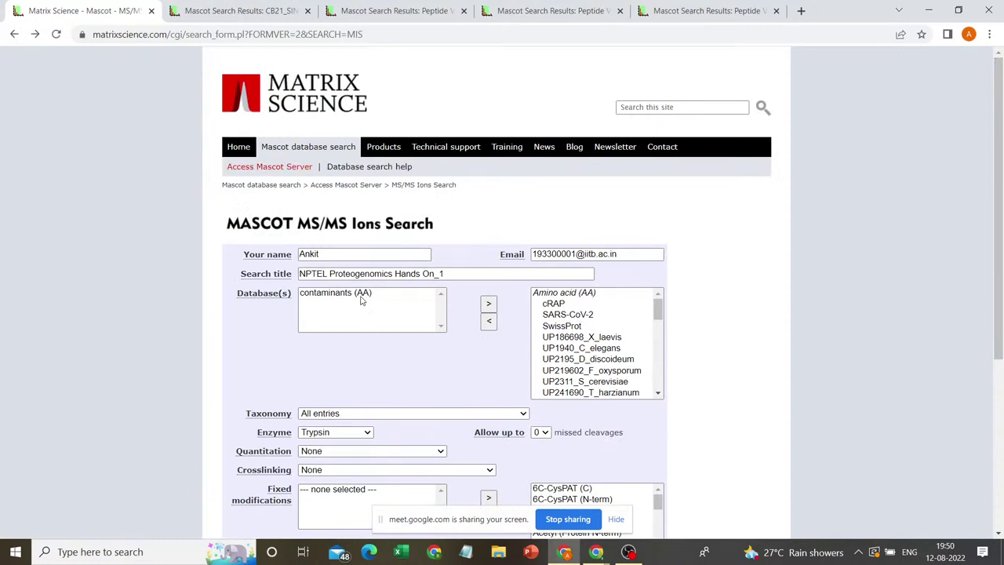
click(554, 325)
click(492, 327)
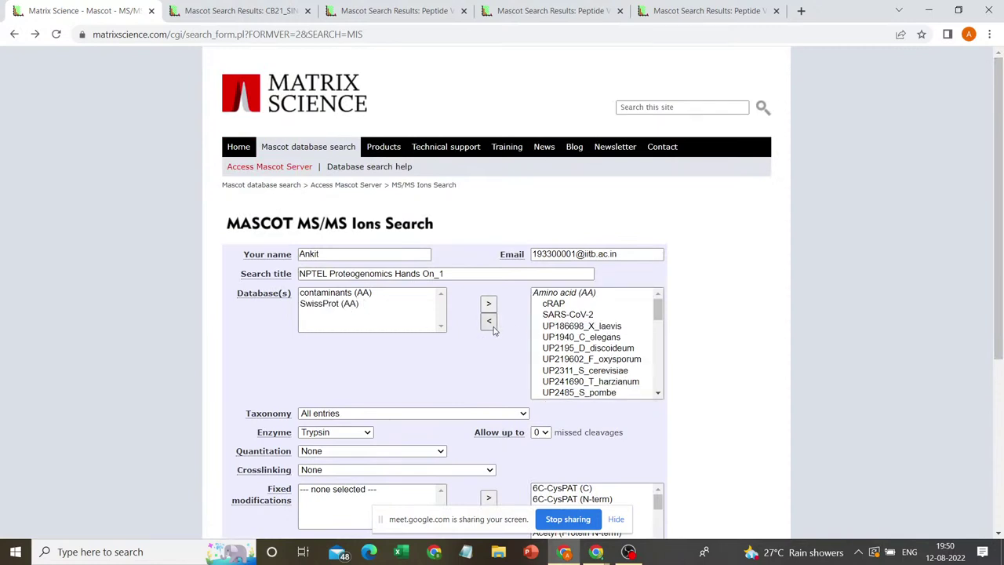
- Add Carbamidomethyl (C) as a fixed modification in the search form
click(999, 534)
scroll(999, 534, down, 3)
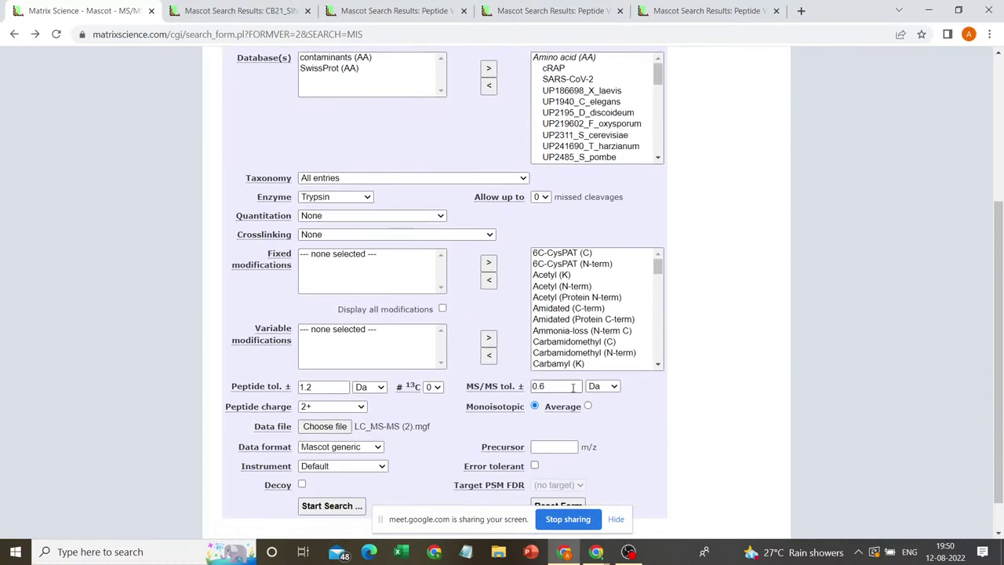
click(581, 343)
click(486, 281)
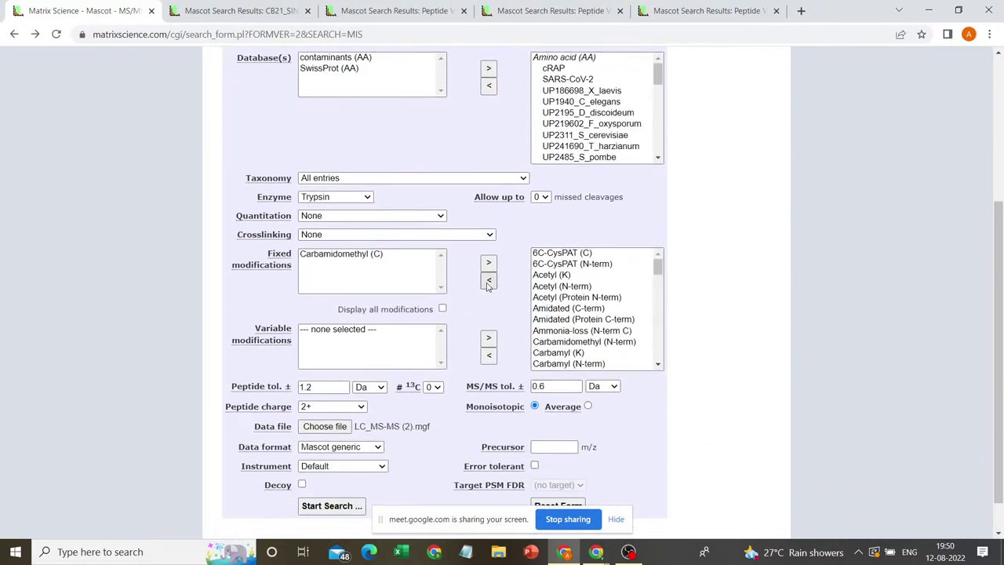
- Find Oxidation (M) among the available modifications and add it as a variable modification
click(657, 365)
scroll(662, 370, down, 10)
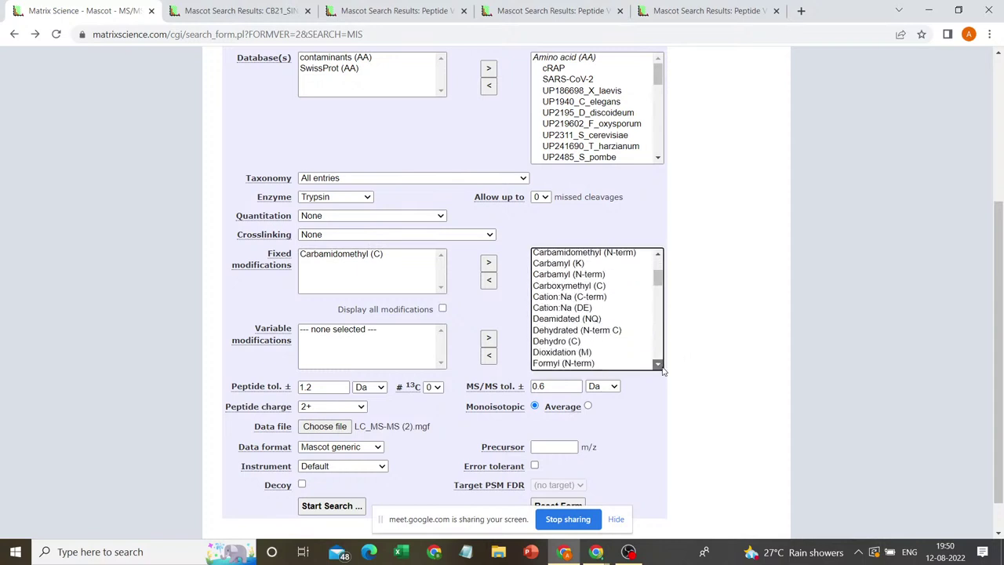
scroll(662, 370, down, 10)
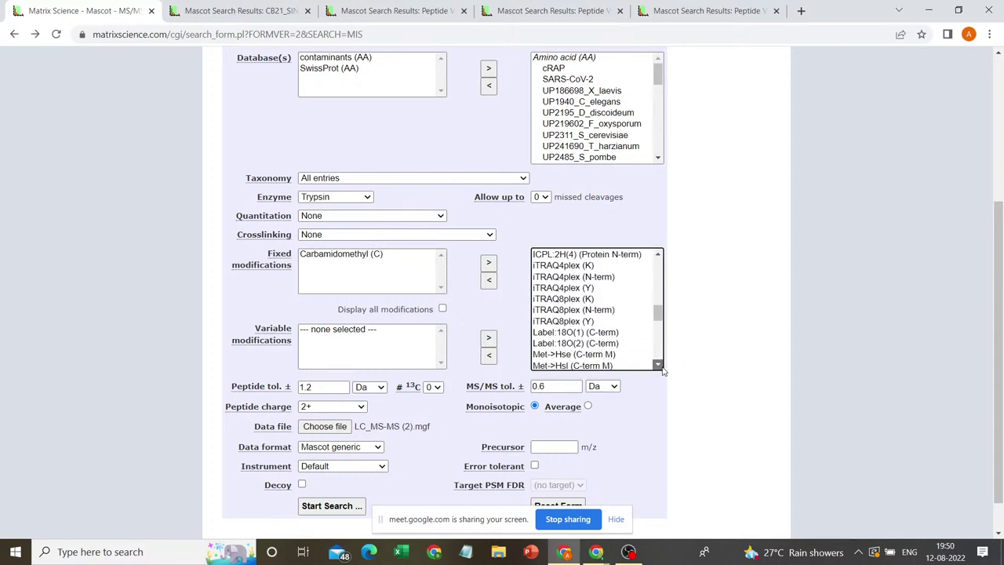
scroll(661, 370, down, 2)
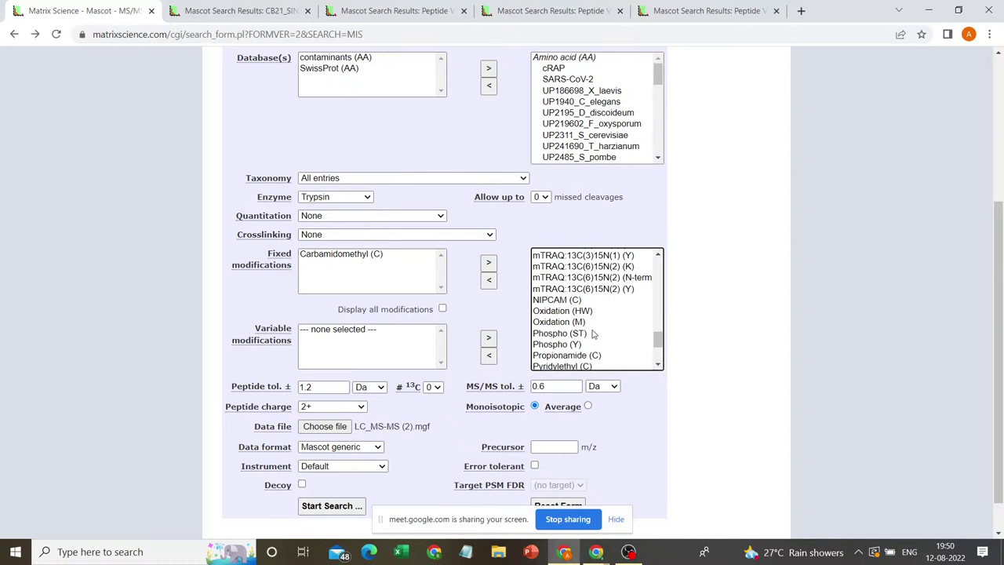
click(558, 321)
click(488, 357)
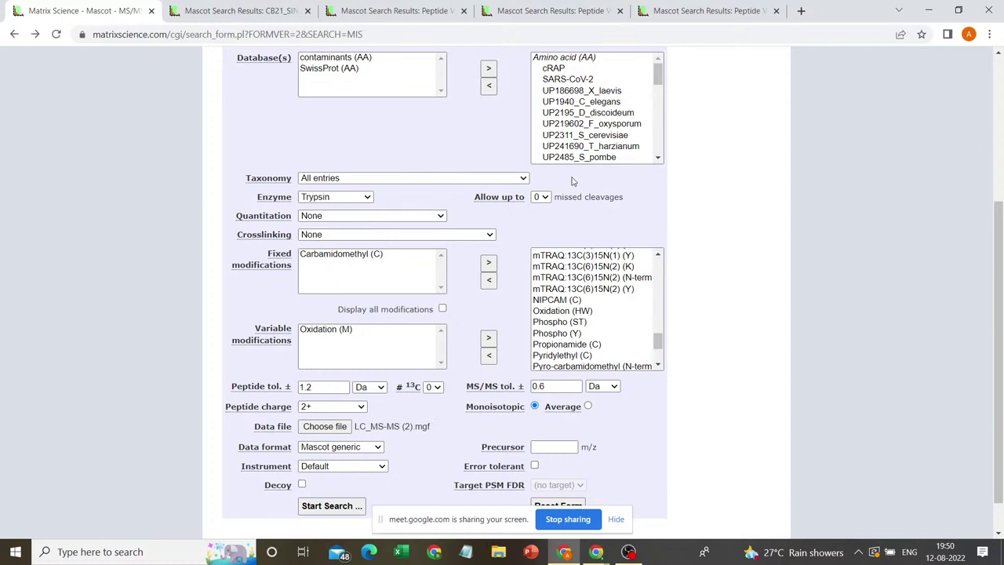
- Allow up to 2 missed cleavages and start the search on LC_MS-MS (2).mgf
click(545, 199)
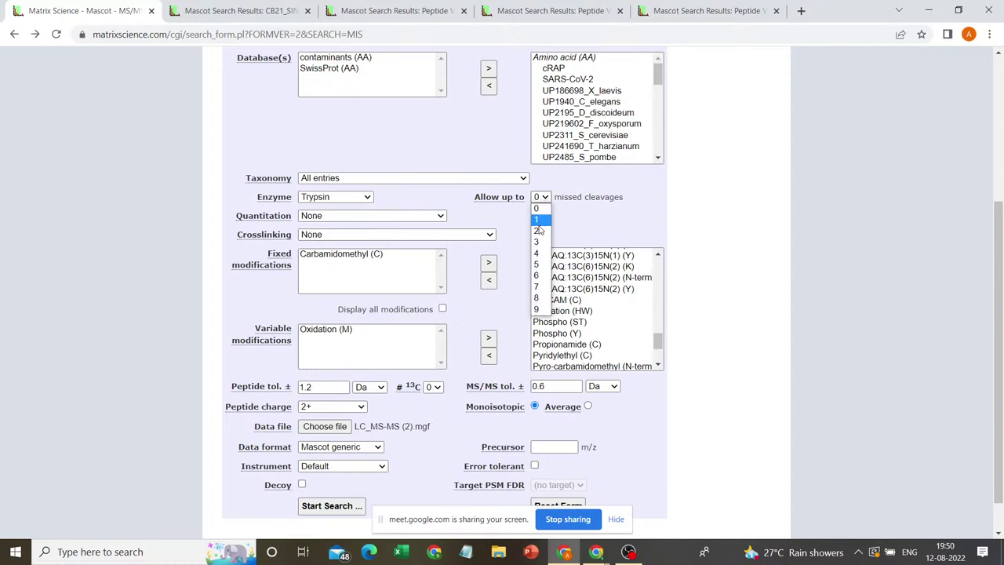
click(538, 230)
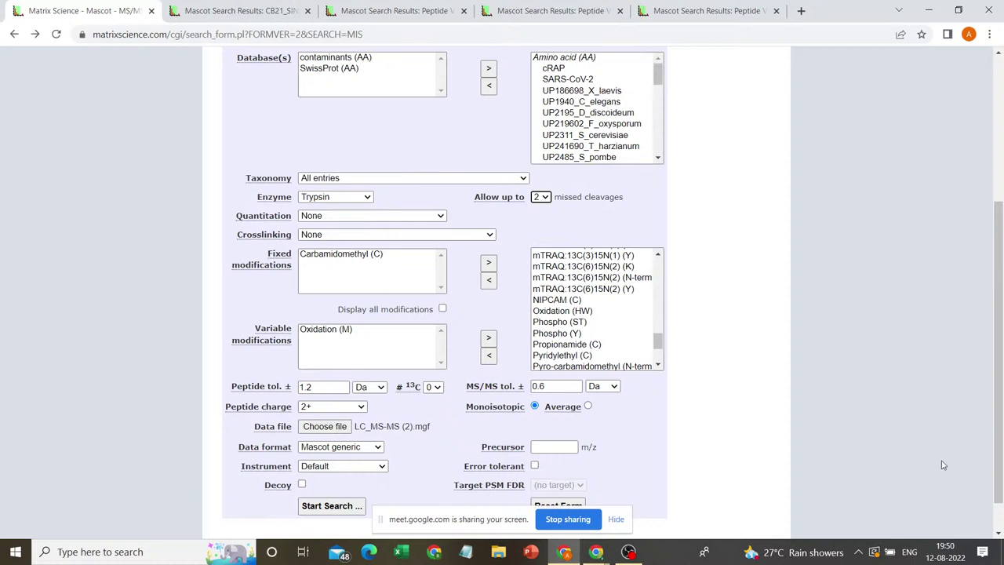
scroll(995, 525, down, 1)
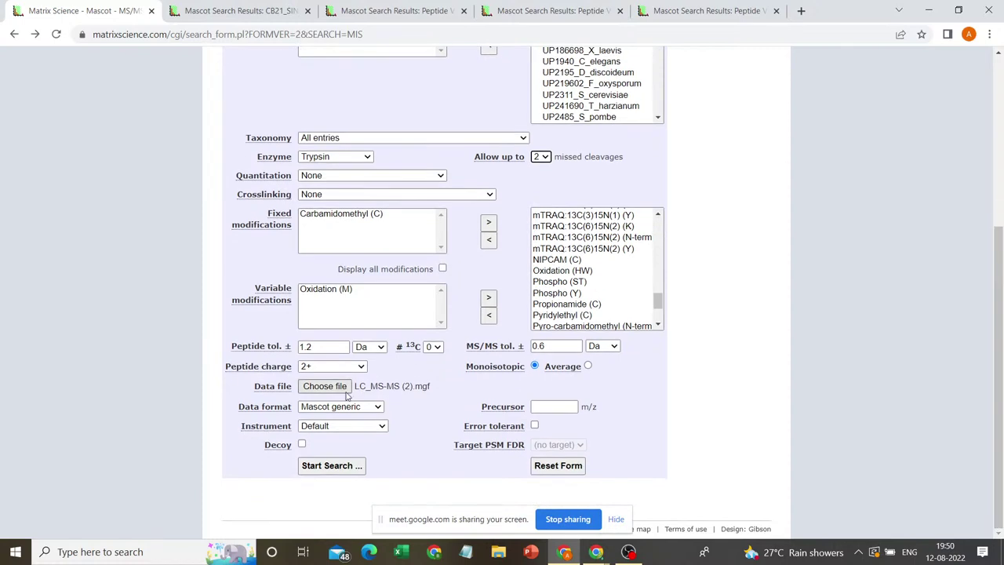
click(312, 466)
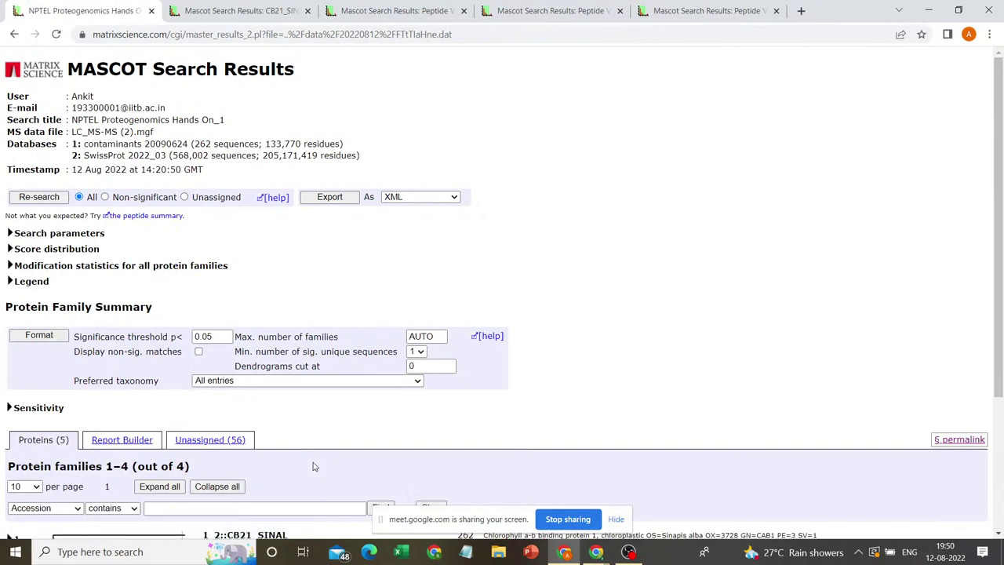
- Review the protein families, their scores and descriptions in the new search results
click(998, 534)
scroll(998, 534, down, 4)
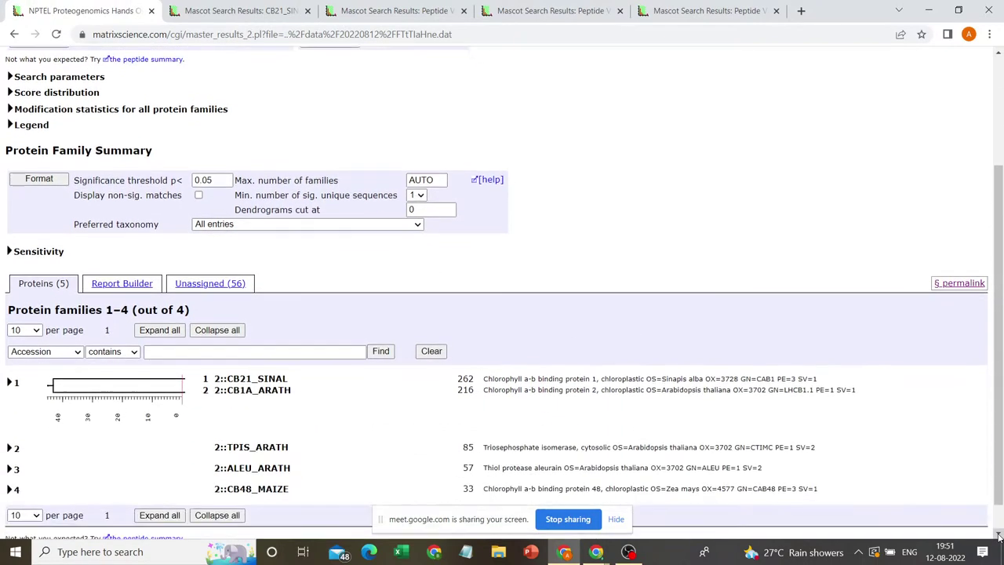
click(998, 534)
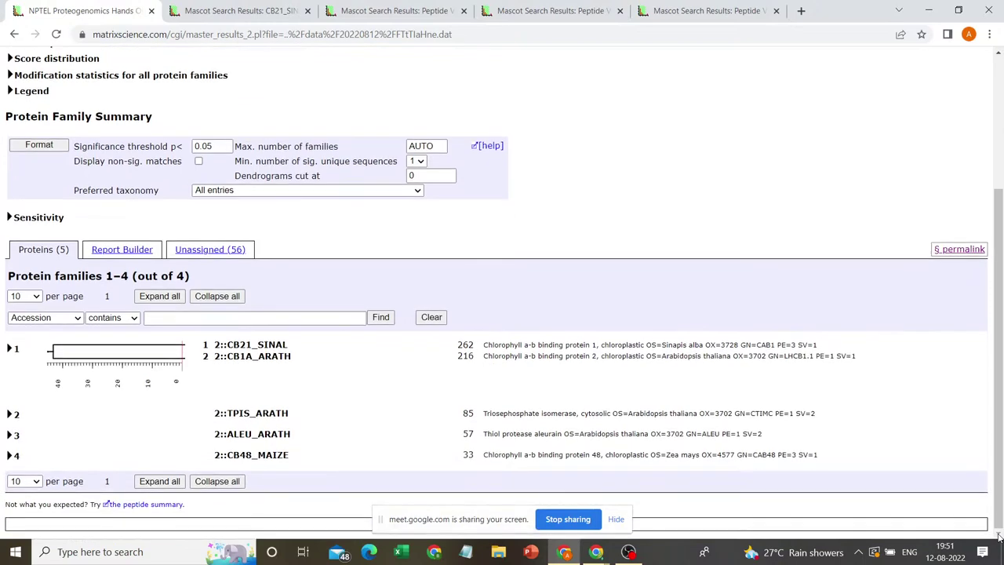